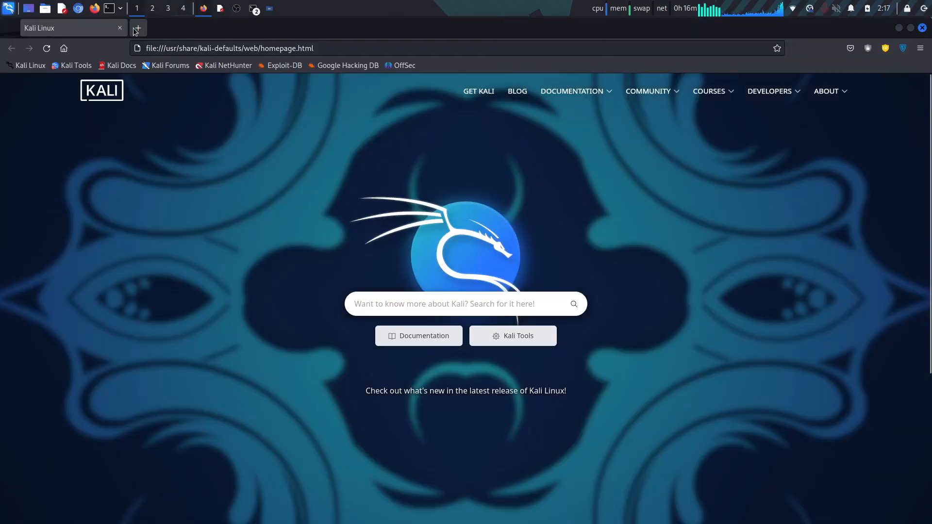
# - Search the web for "download blena etcher" in a new browser tab
pyautogui.click(136, 29)
pyautogui.write('dwo')
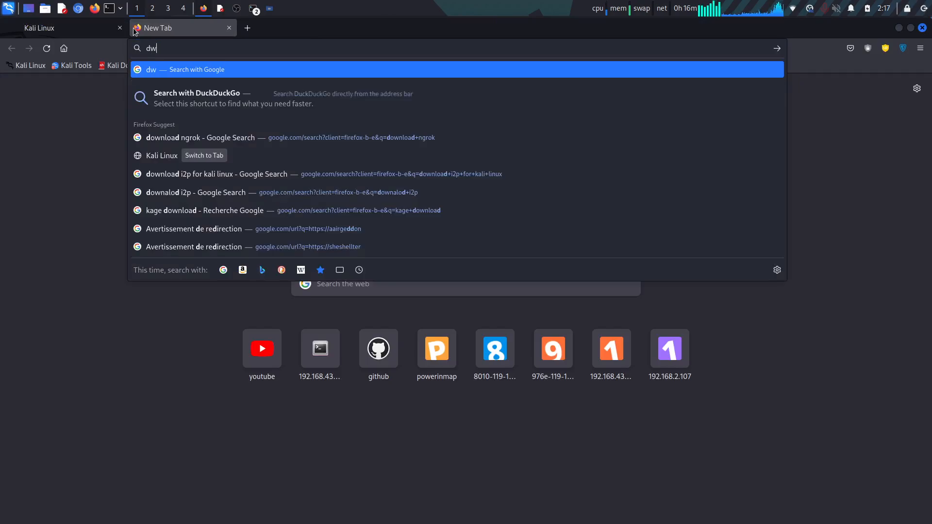
pyautogui.press('BackSpace')
pyautogui.press('BackSpace')
pyautogui.write('ow')
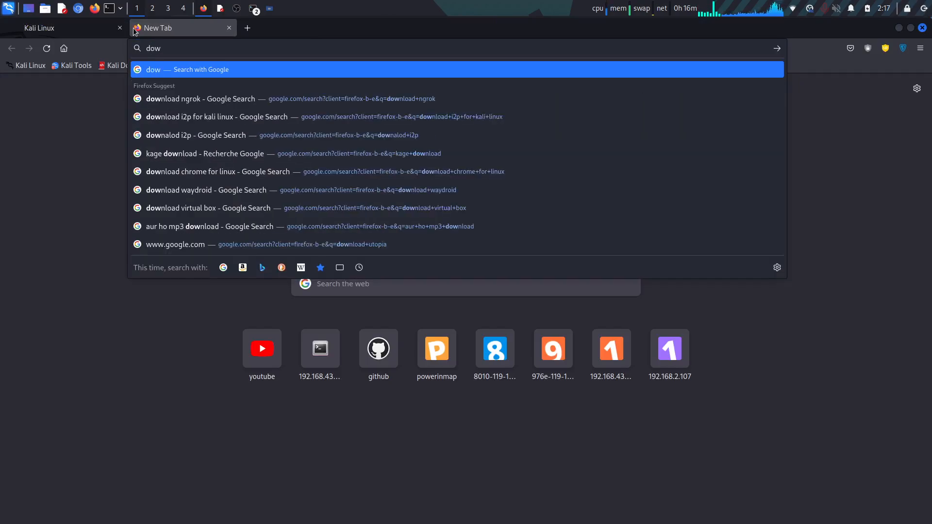
pyautogui.write('nlodad')
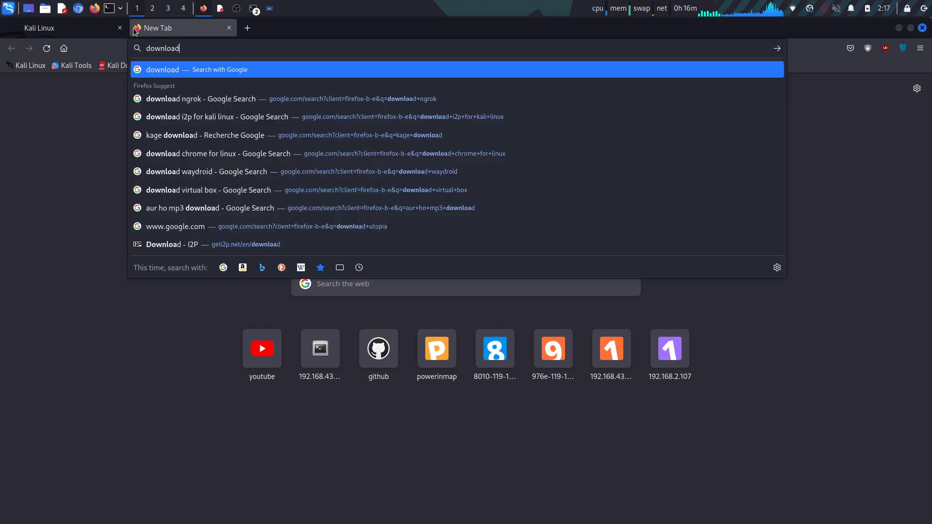
pyautogui.write(' blena ')
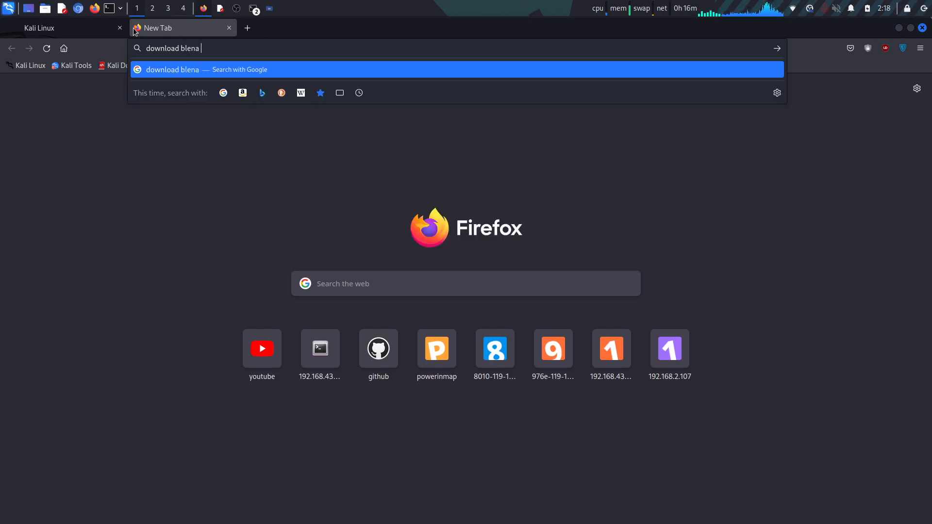
pyautogui.write('etcher')
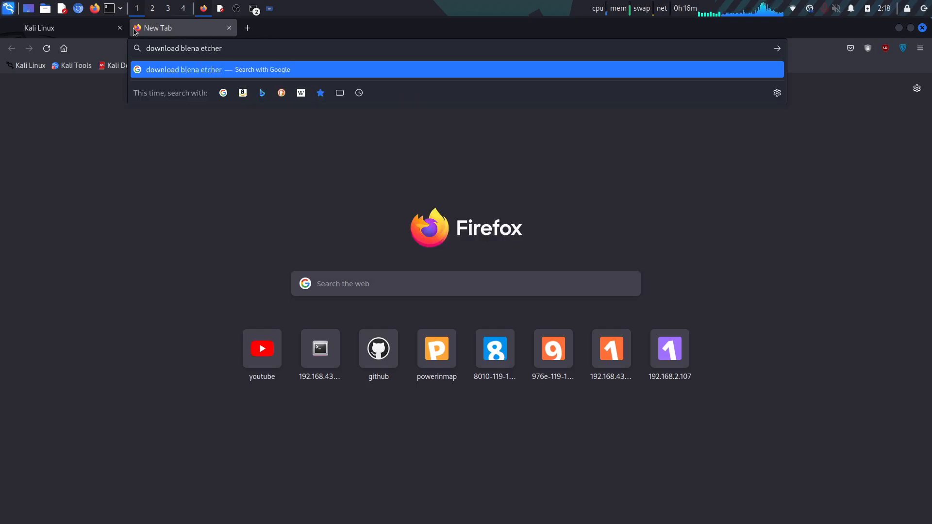
pyautogui.press('Return')
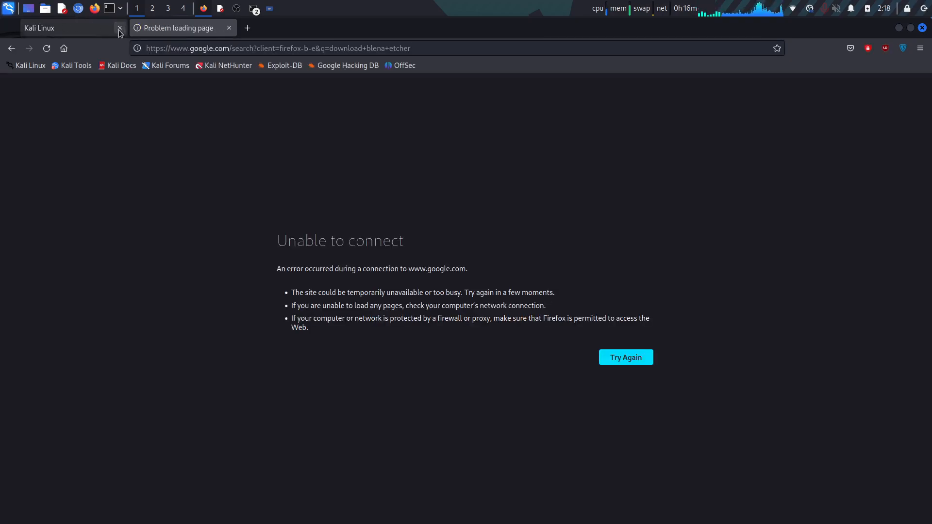
# - Close the Kali Linux homepage tab and reload the search page, checking the wireless connection
pyautogui.click(119, 29)
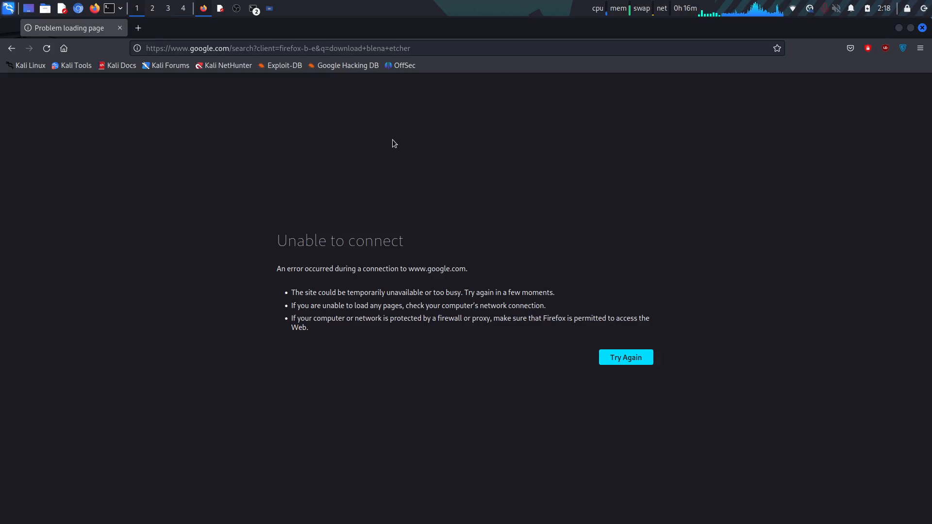
pyautogui.press('F5')
pyautogui.click(794, 10)
pyautogui.click(759, 99)
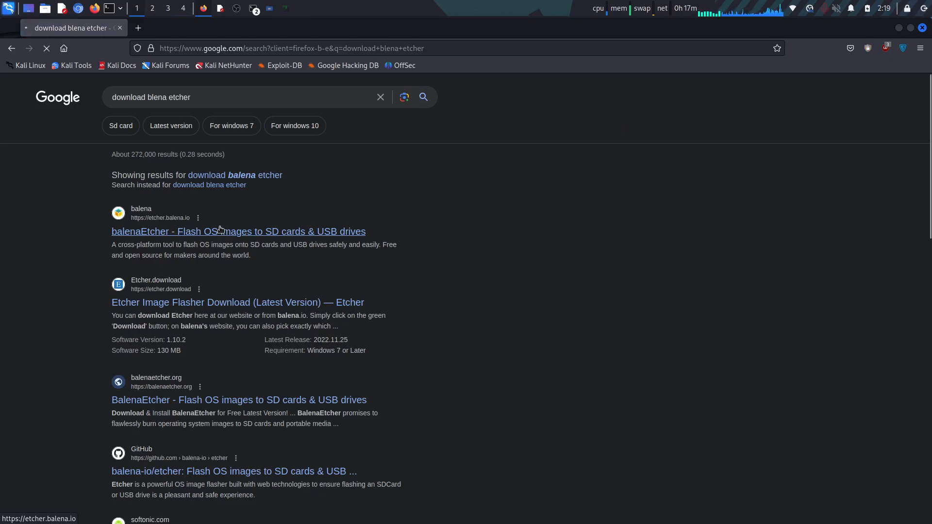
# - Check the progress of apt update in the root terminal window, and hide that window again
pyautogui.click(241, 11)
pyautogui.click(241, 12)
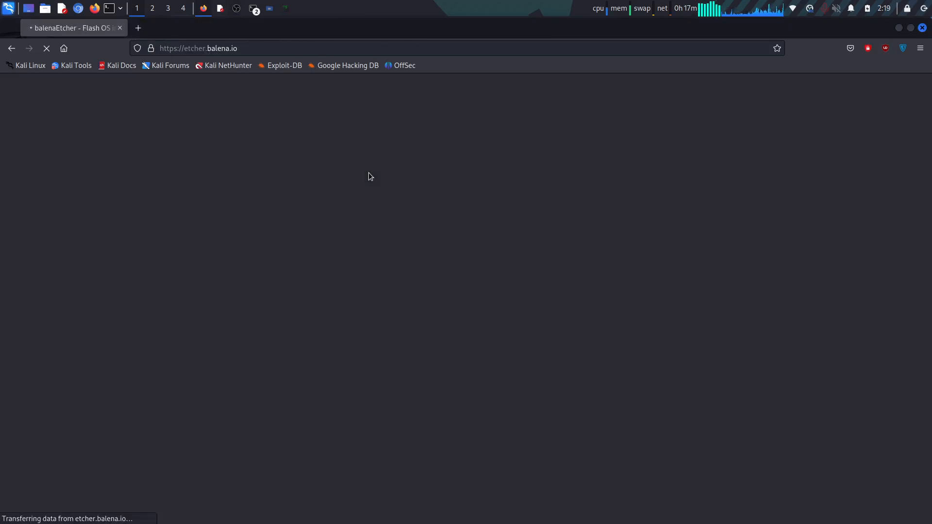
pyautogui.click(285, 10)
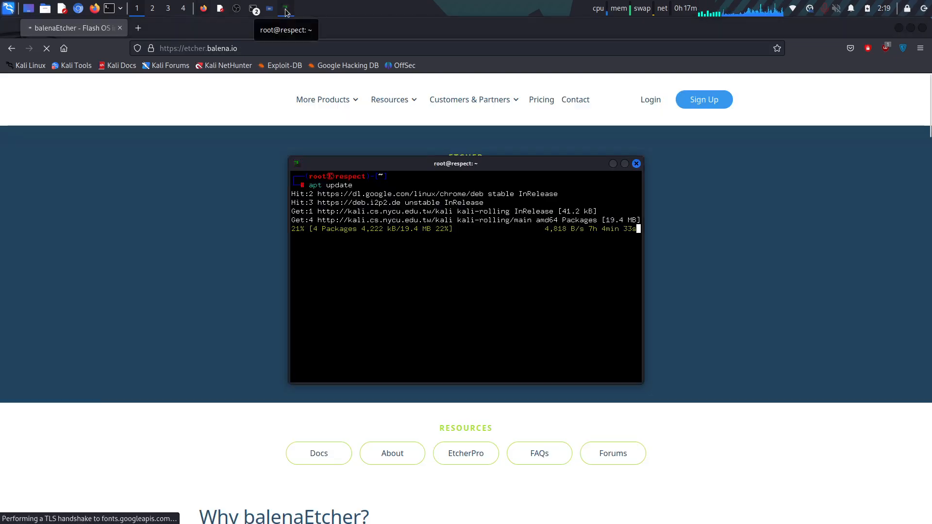
pyautogui.click(285, 10)
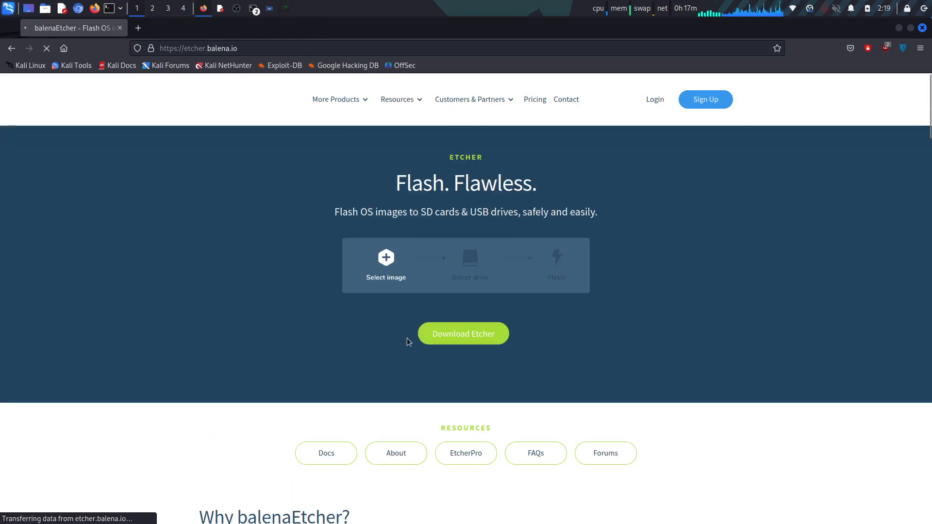
# - Go to the Download Etcher section of the balenaEtcher page and bring its asset table into view
pyautogui.click(449, 340)
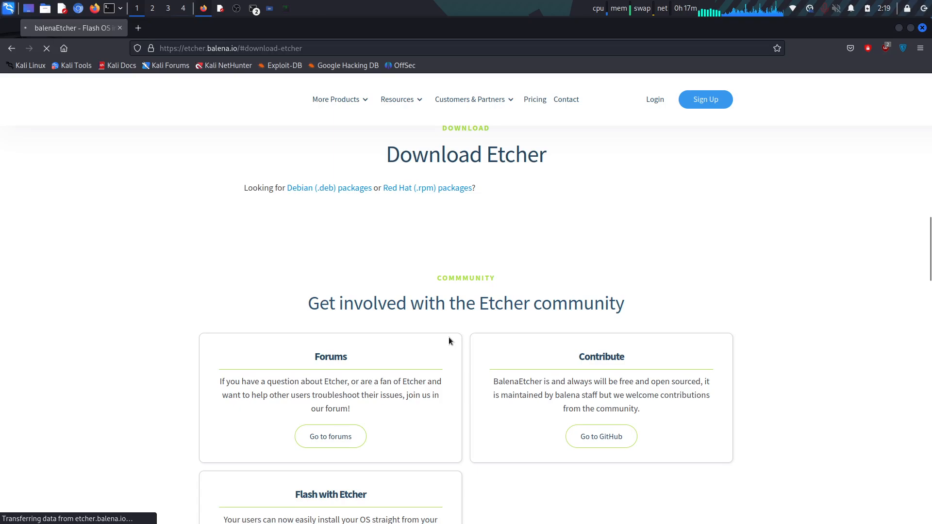
pyautogui.scroll(-10, 454, 386)
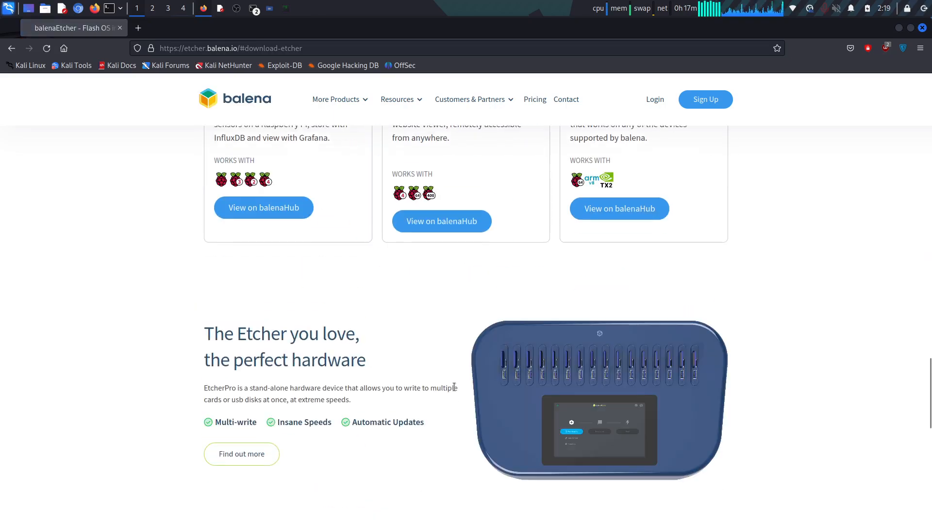
pyautogui.scroll(8, 451, 349)
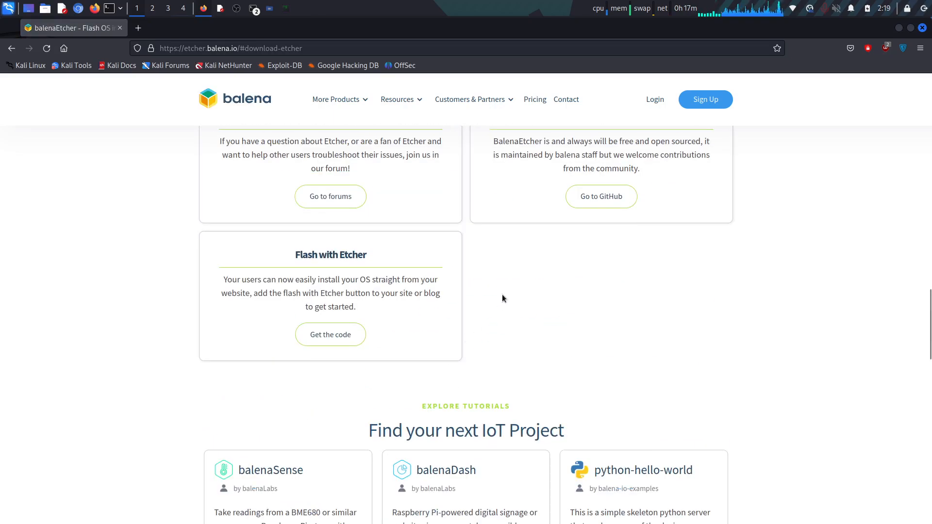
pyautogui.scroll(3, 502, 298)
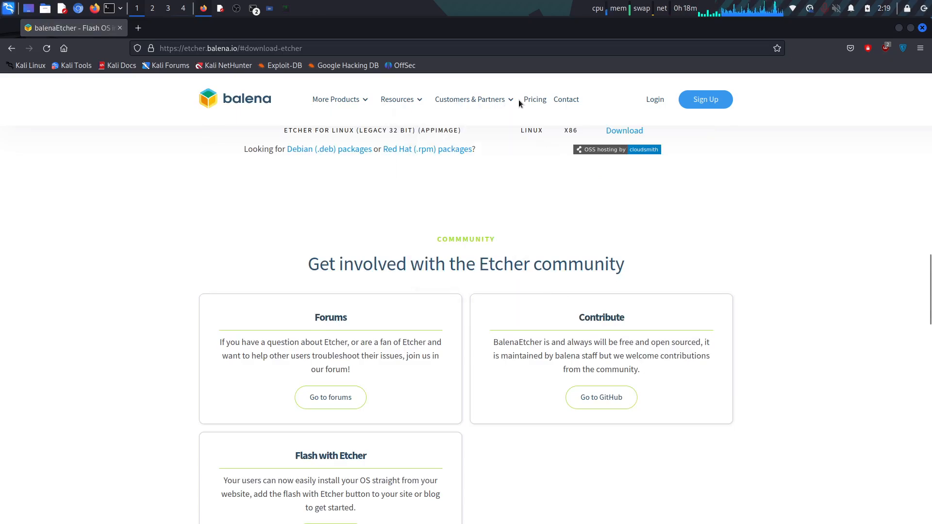
pyautogui.moveTo(474, 107)
pyautogui.moveTo(415, 97)
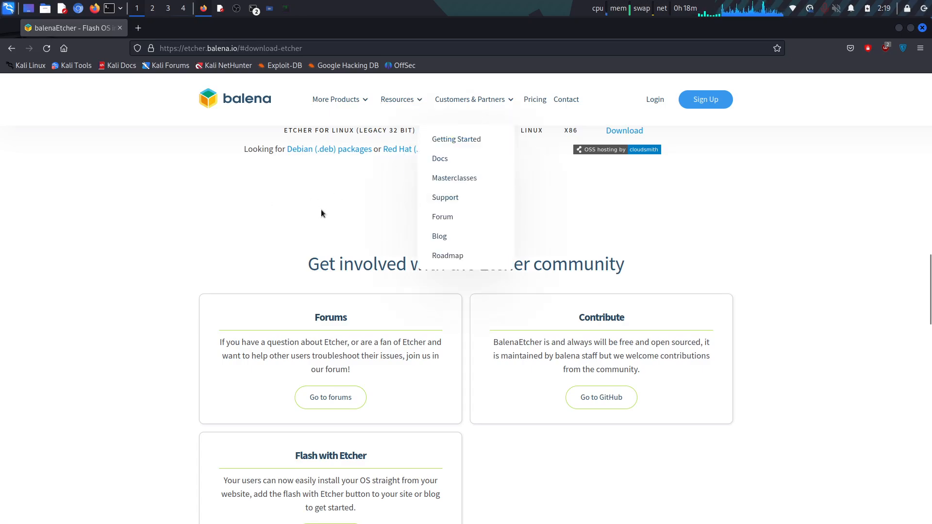
pyautogui.scroll(10, 127, 211)
pyautogui.scroll(-6, 126, 211)
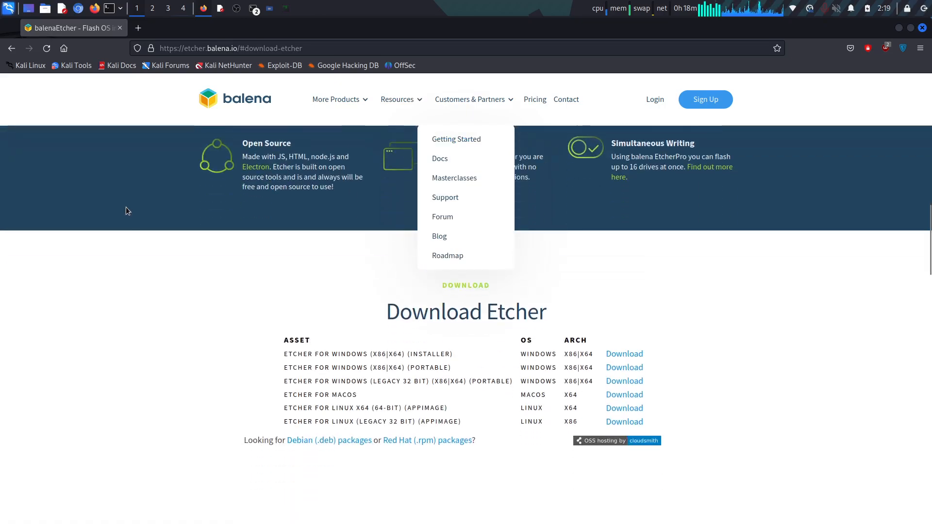
pyautogui.click(216, 289)
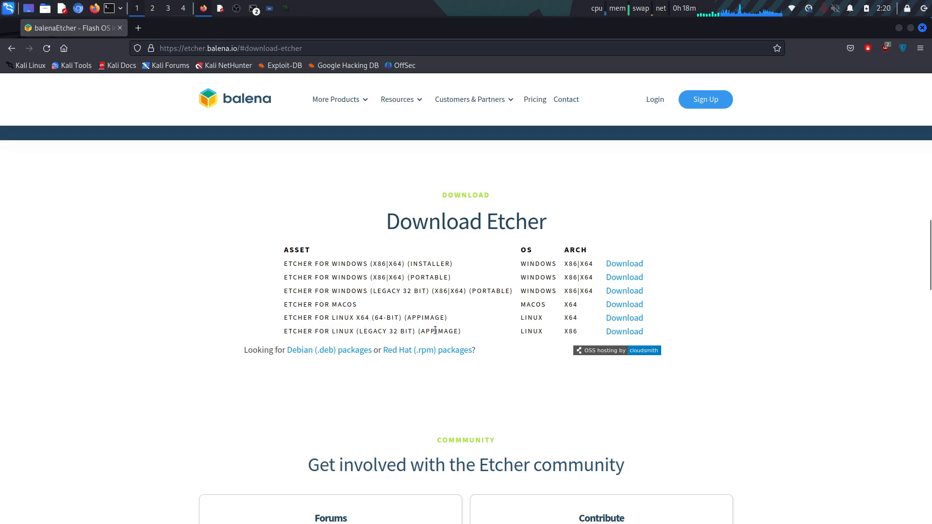
# - Highlight the Etcher for Linux x64 (64-bit) (AppImage) entry and start its download, closing the blank tab it opens
pyautogui.moveTo(277, 315)
pyautogui.mouseDown()
pyautogui.moveTo(526, 306)
pyautogui.moveTo(558, 313)
pyautogui.moveTo(273, 317)
pyautogui.mouseUp()
pyautogui.click(285, 316)
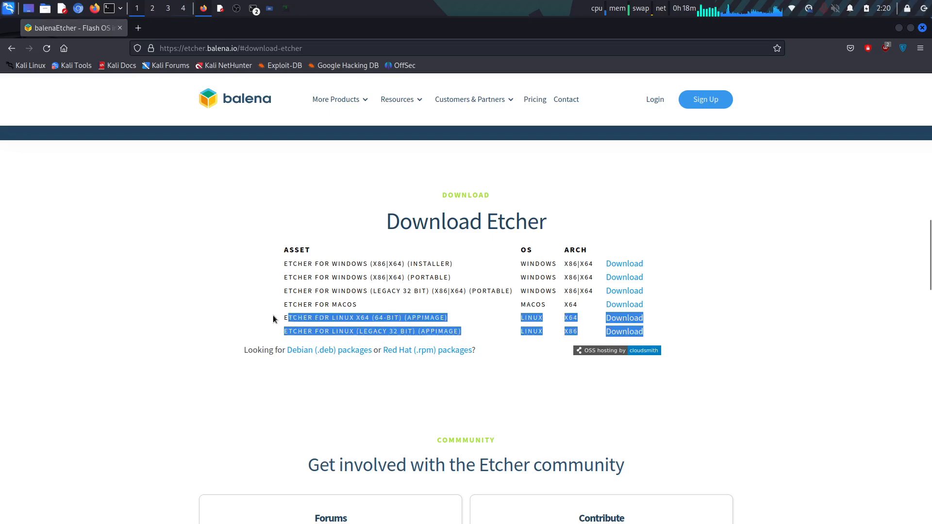
pyautogui.click(291, 314)
pyautogui.moveTo(450, 314); pyautogui.dragTo(283, 316)
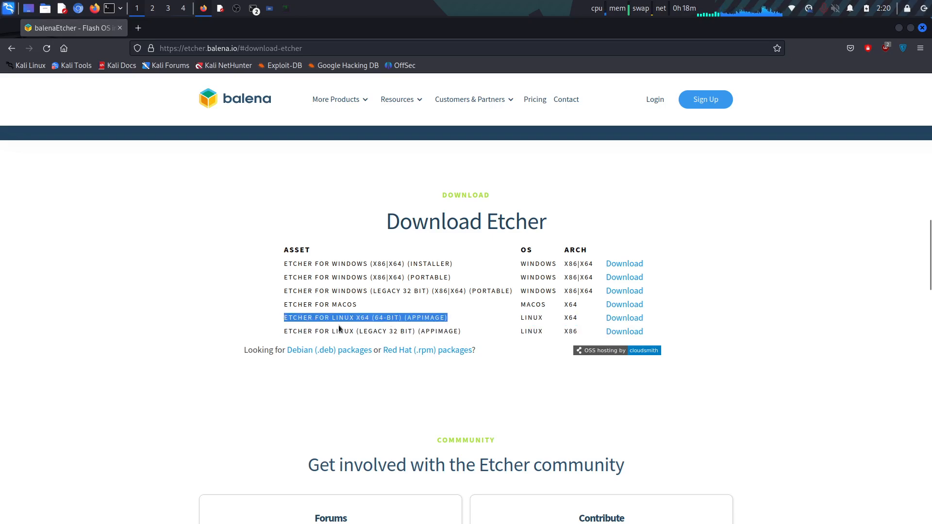
pyautogui.click(615, 319)
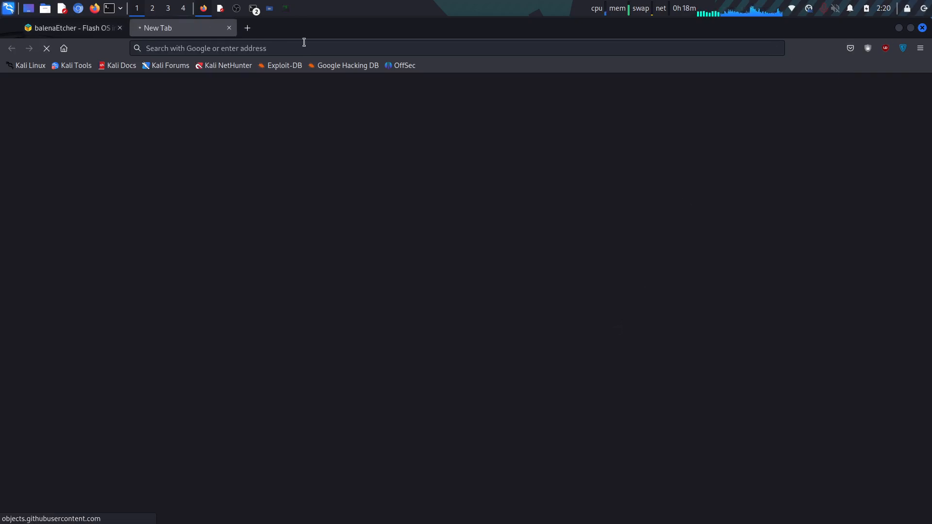
pyautogui.click(229, 28)
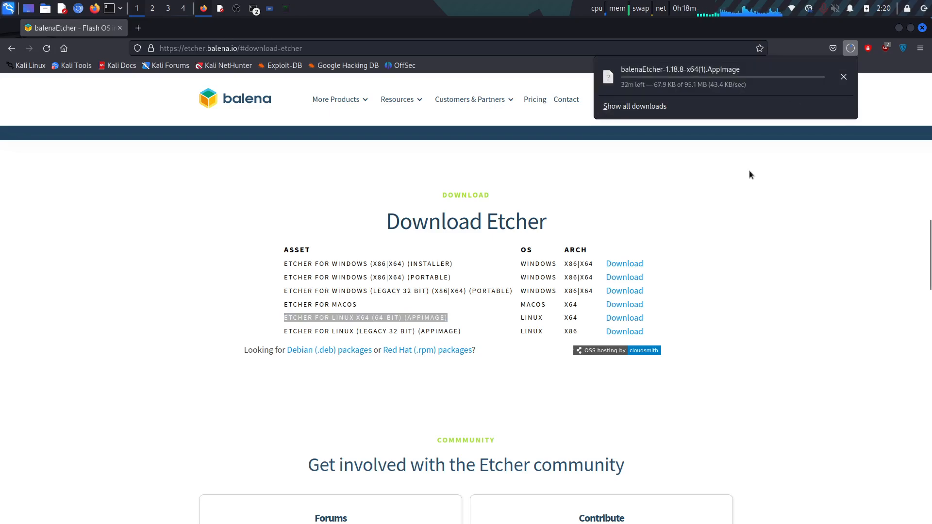
# - Pause and cancel the balenaEtcher-1.18.8-x64(1).AppImage download, and remove it from the downloads list
pyautogui.rightClick(723, 89)
pyautogui.click(749, 98)
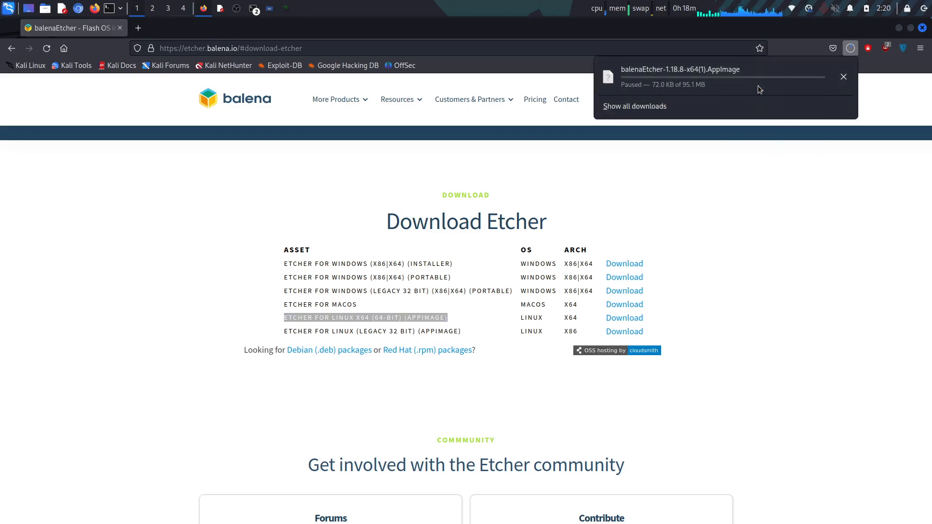
pyautogui.click(843, 77)
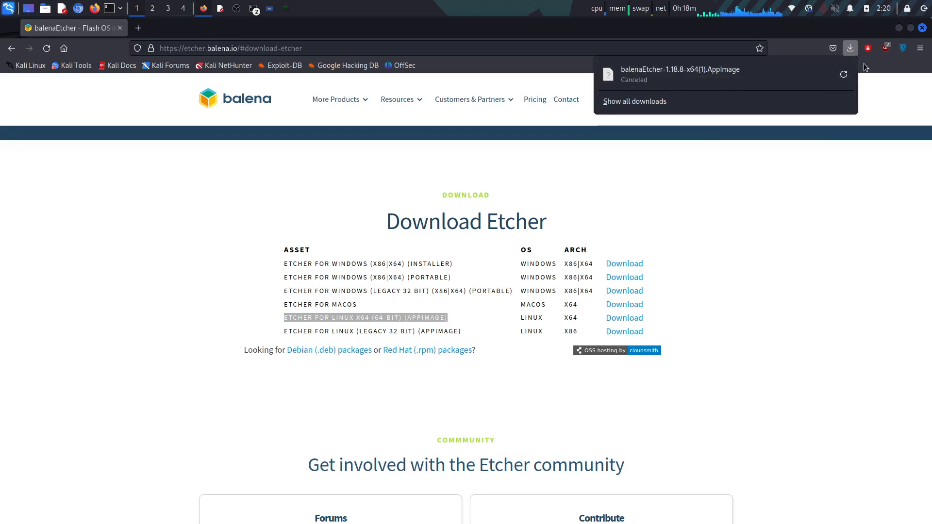
pyautogui.rightClick(793, 70)
pyautogui.click(825, 109)
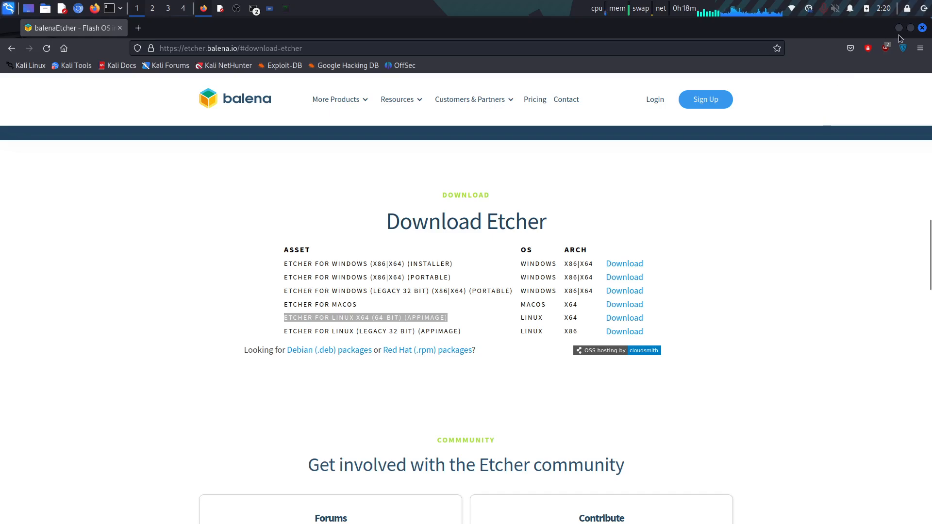
# - Open the Downloads folder in the file manager and examine the balenaEtcher-1.7.9-ia32 and balenaEtcher-1.18.8-x64 AppImage files
pyautogui.click(45, 9)
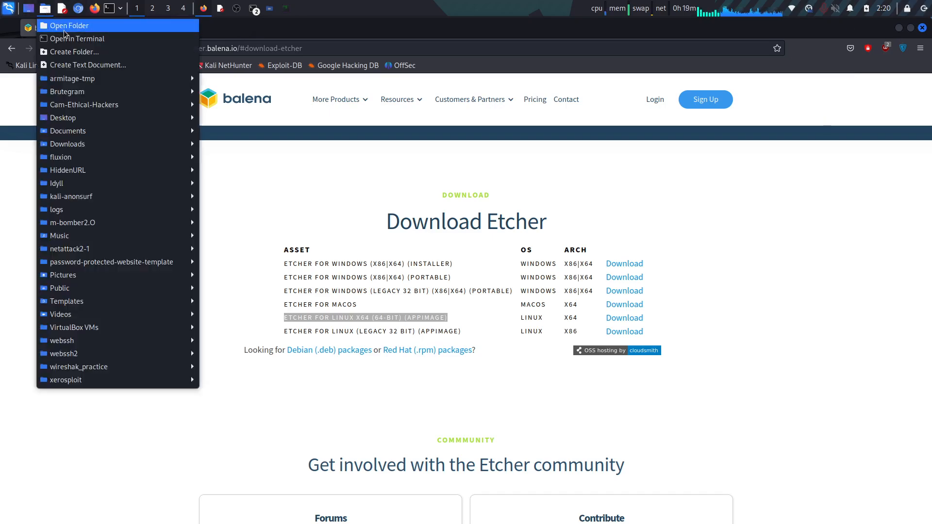
pyautogui.click(53, 22)
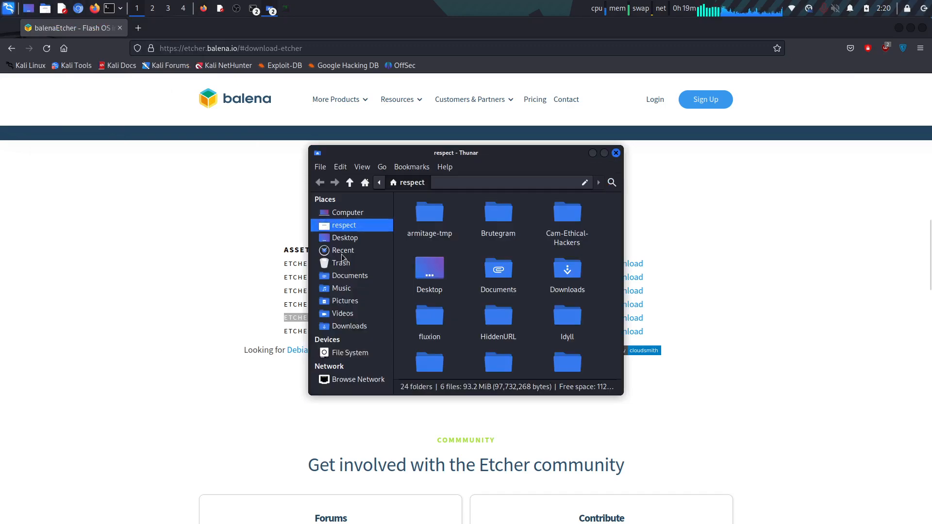
pyautogui.click(350, 325)
pyautogui.click(507, 314)
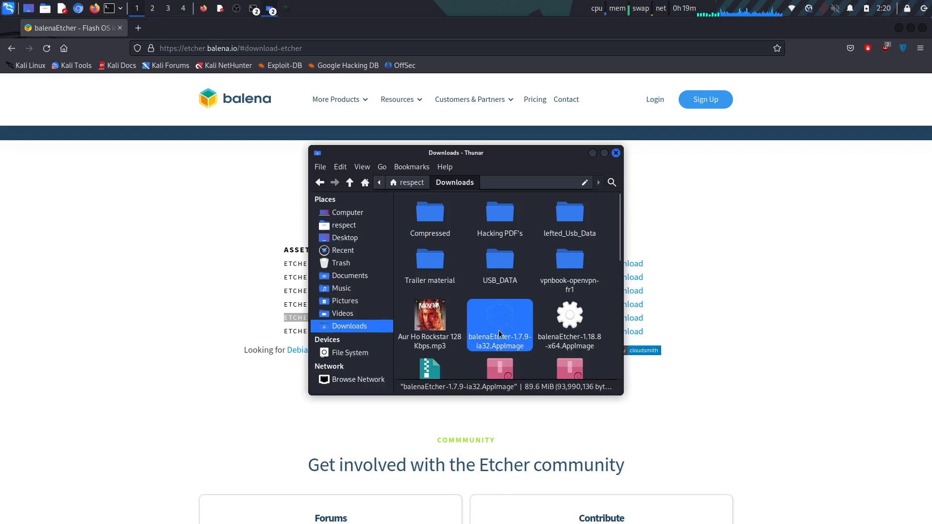
pyautogui.click(534, 335)
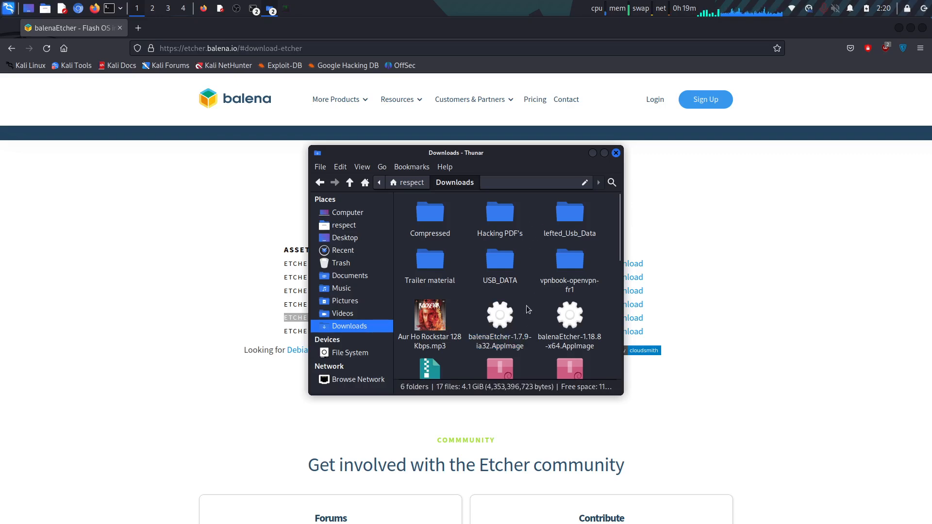
pyautogui.click(500, 318)
pyautogui.moveTo(486, 156); pyautogui.dragTo(681, 112)
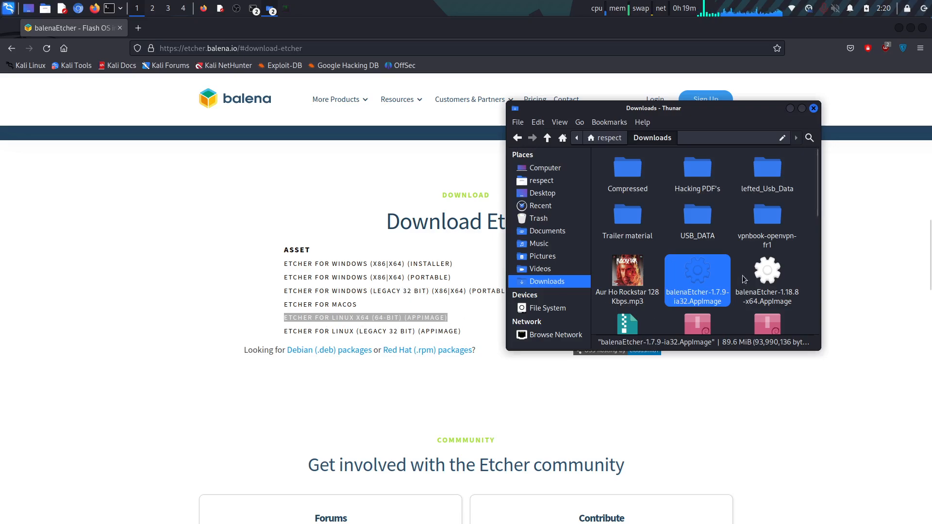
pyautogui.click(776, 273)
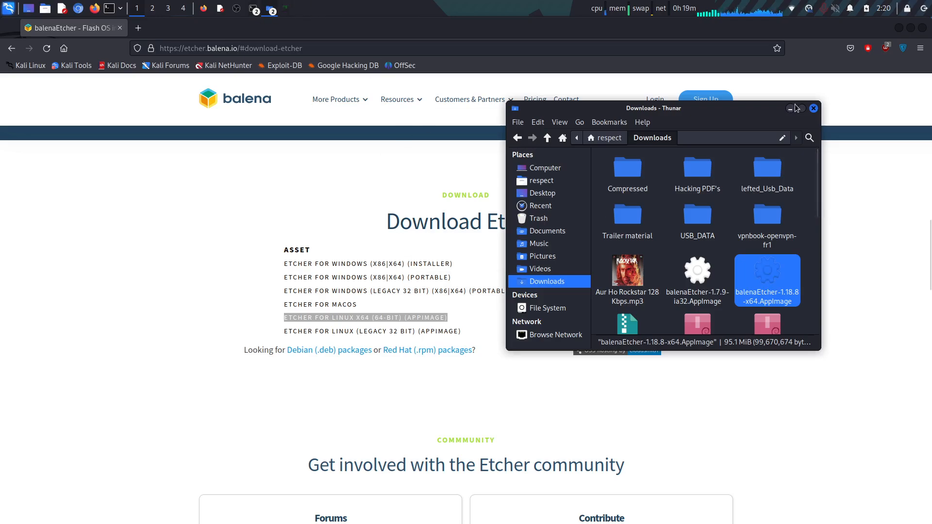
pyautogui.click(811, 109)
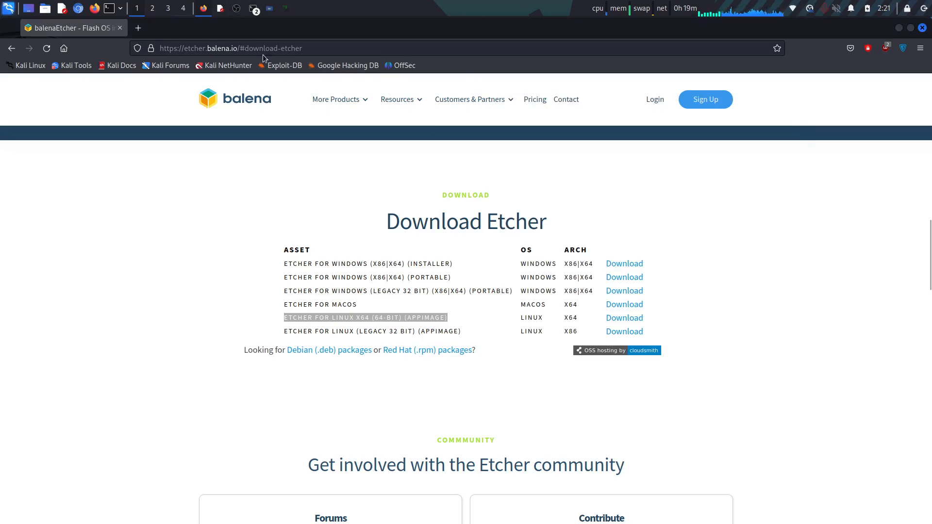
# - Switch to the root terminal, change to the Downloads directory and list its contents
pyautogui.hotkey('alt', 'Tab')
pyautogui.hotkey('alt', 'Tab')
pyautogui.click(252, 9)
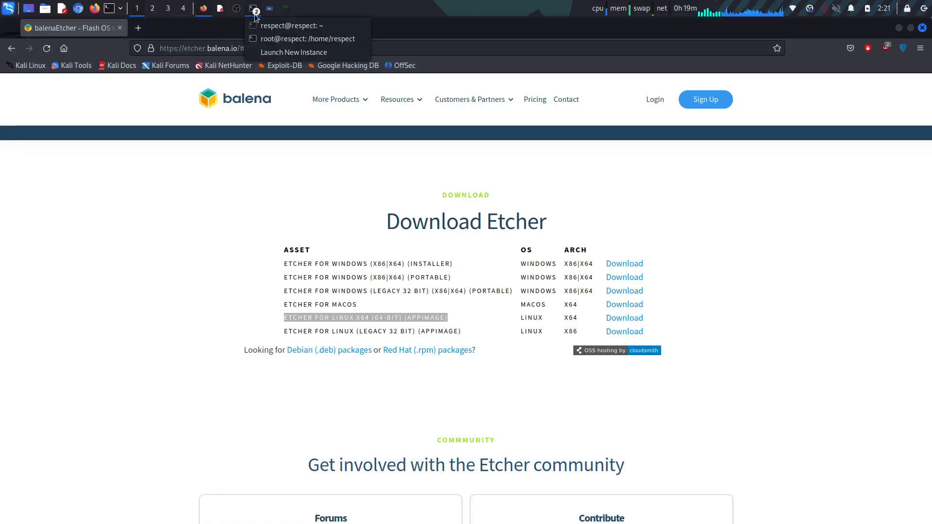
pyautogui.click(312, 35)
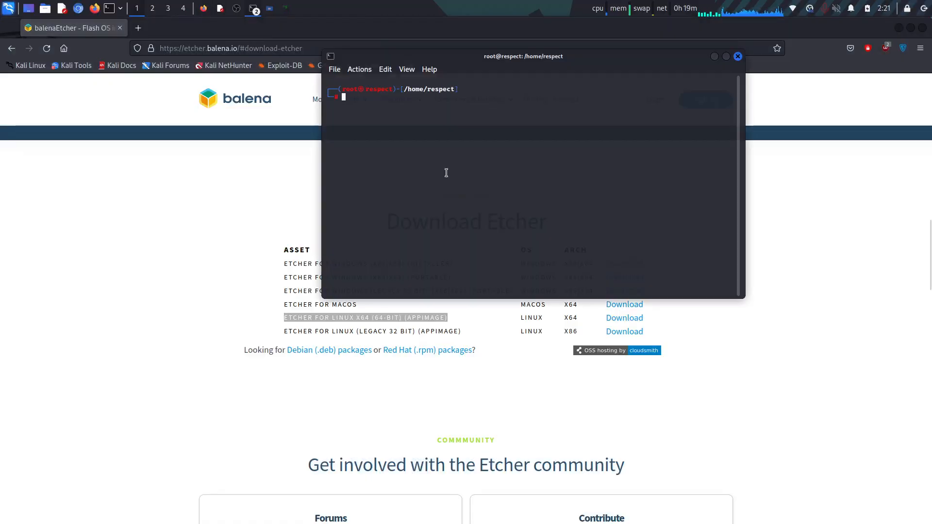
pyautogui.write('cd Dwo')
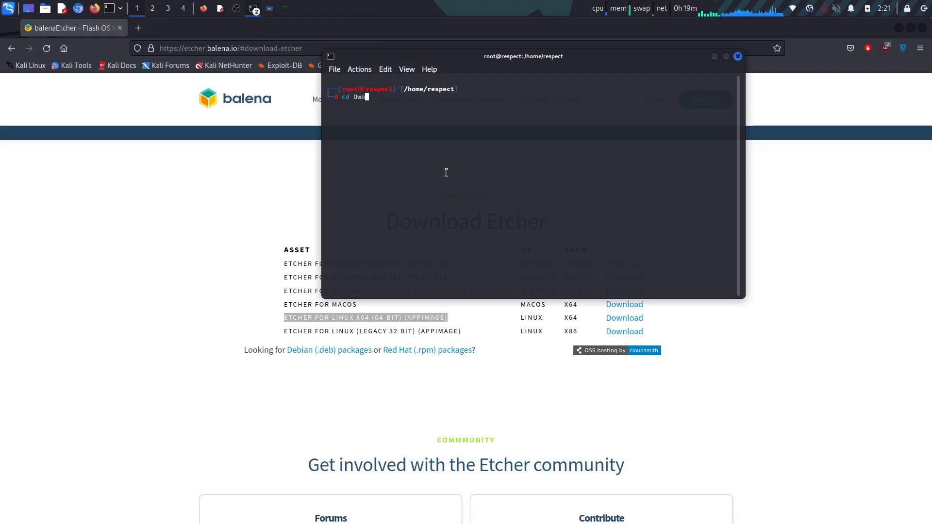
pyautogui.press('Tab')
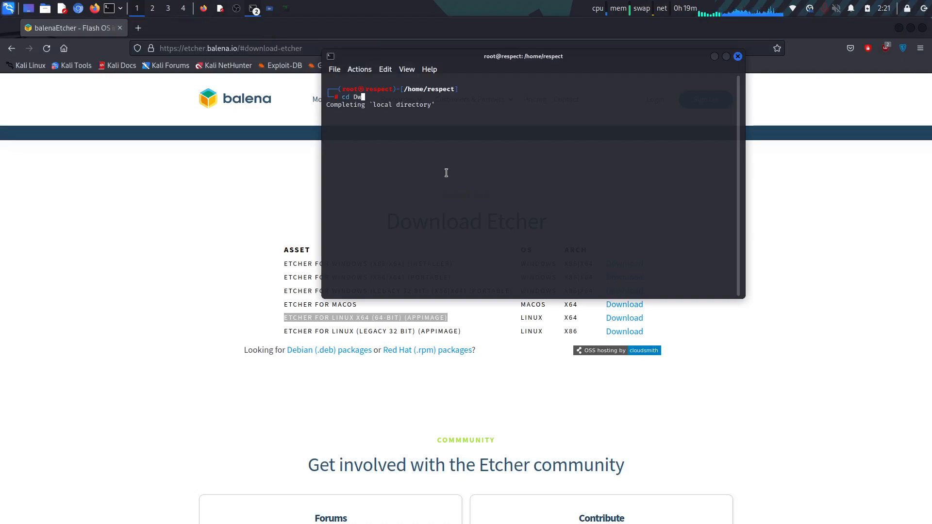
pyautogui.press('Tab')
pyautogui.press('Return')
pyautogui.press('Return')
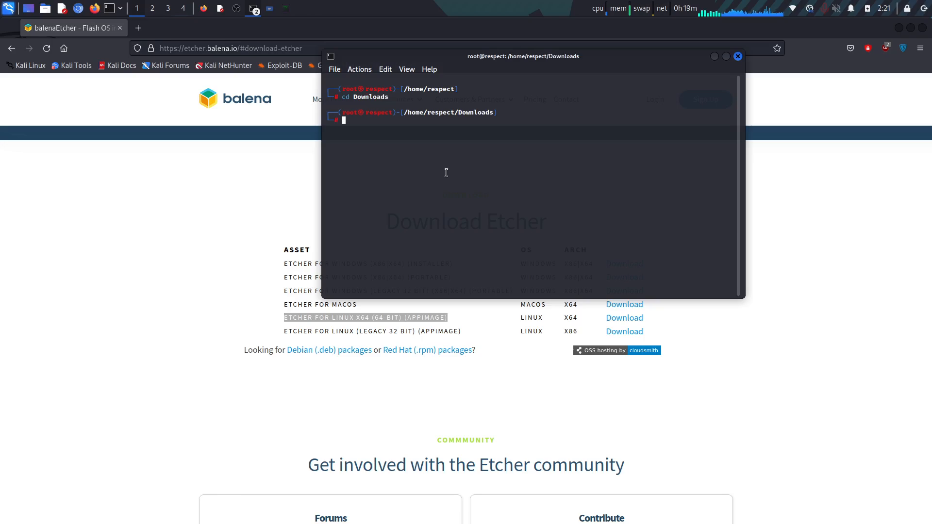
pyautogui.write('ls')
pyautogui.press('Return')
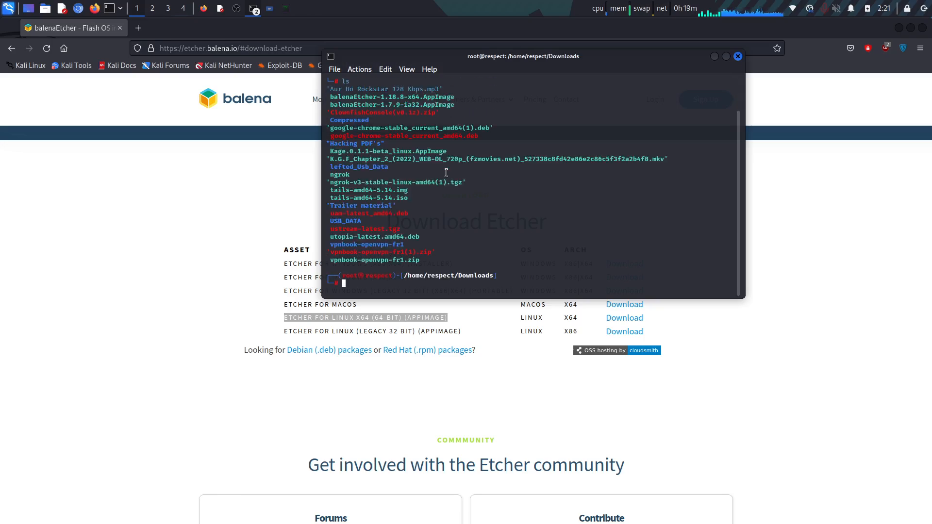
# - Leave the root shell, change to the Downloads directory as the regular user and clear the terminal
pyautogui.hotkey('ctrl', 'd')
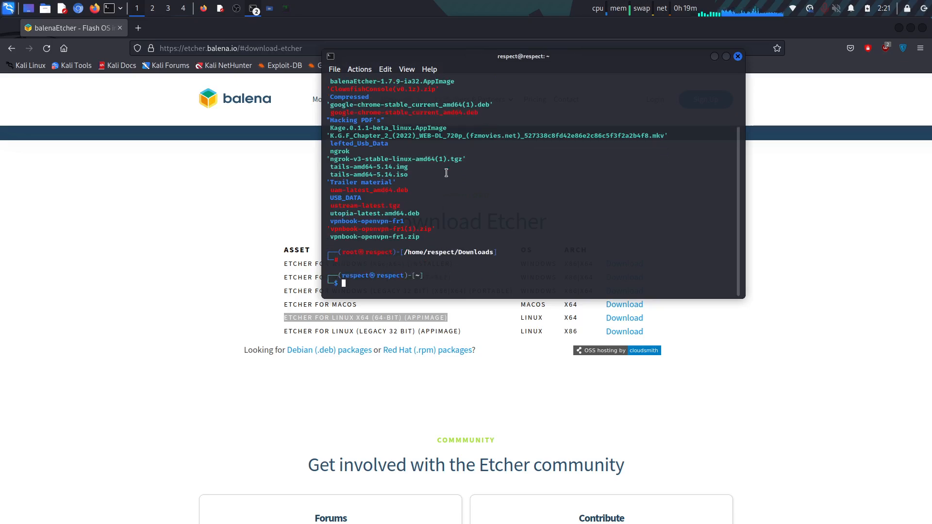
pyautogui.write('clear')
pyautogui.press('Return')
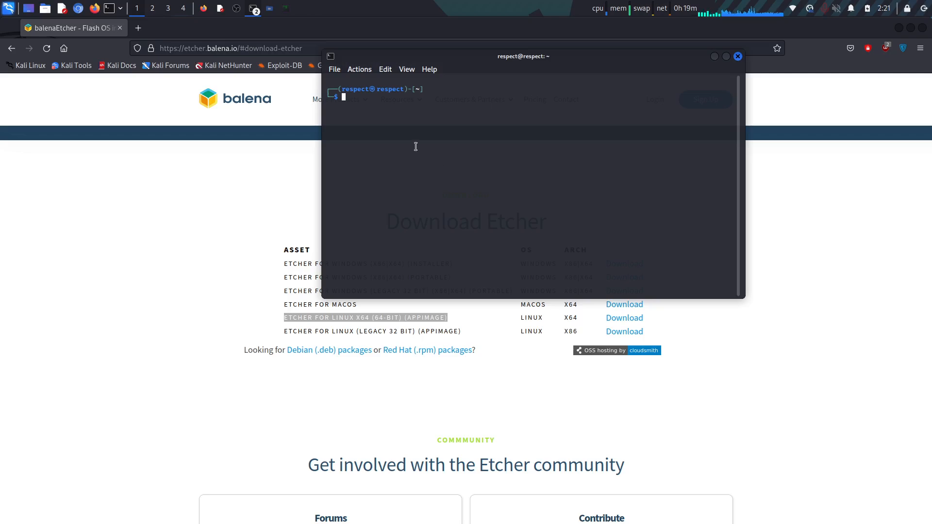
pyautogui.write('cd Downloads')
pyautogui.press('Return')
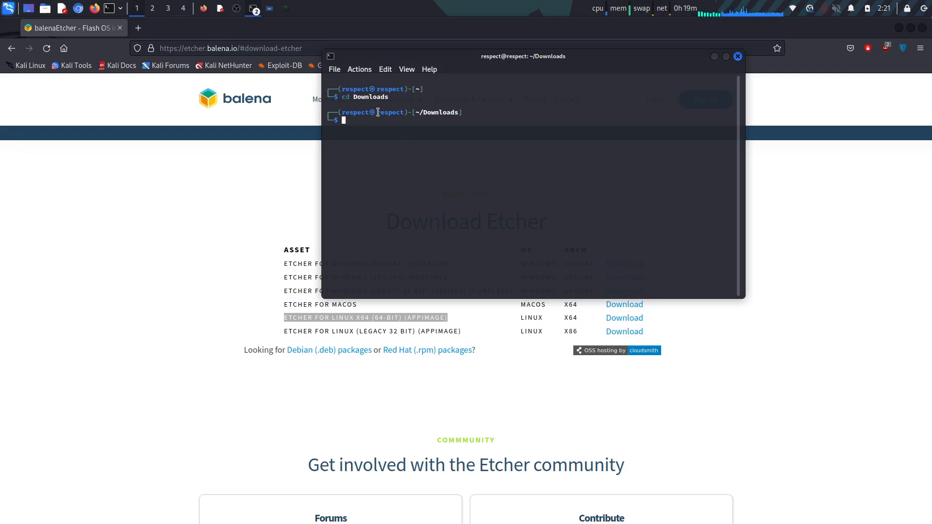
pyautogui.write('clear')
pyautogui.press('Return')
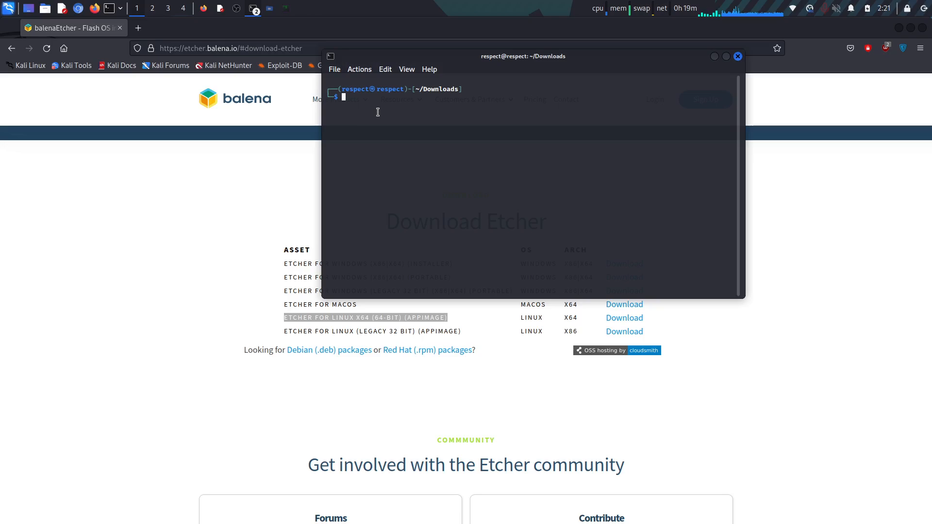
# - Run ./balenaEtcher-1.18.8-x64.AppImage from the terminal and shift the opened balenaEtcher window slightly aside
pyautogui.write('./Bl')
pyautogui.press('Tab')
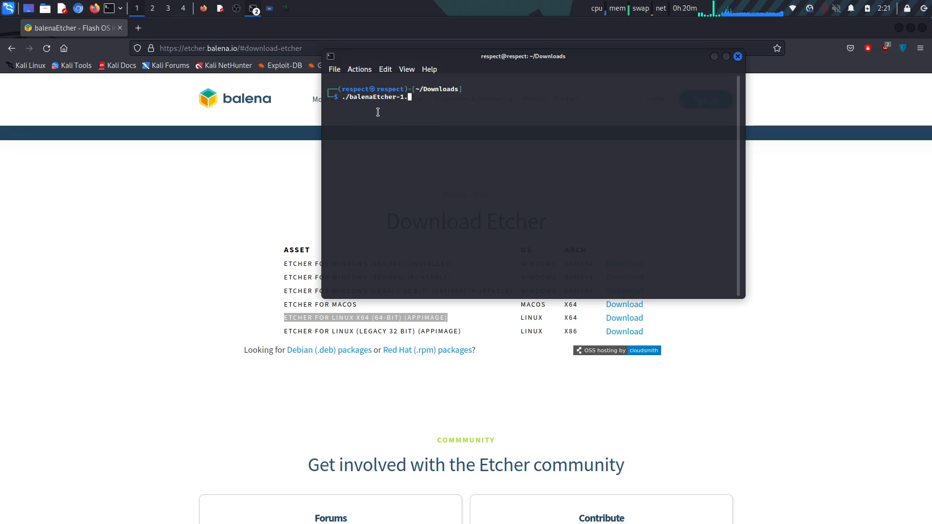
pyautogui.press('Tab')
pyautogui.press('Tab')
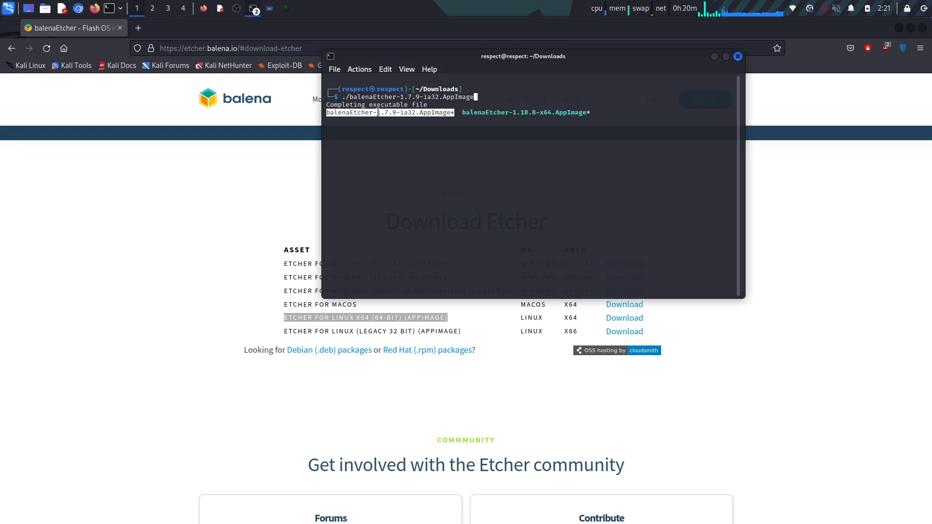
pyautogui.press('Tab')
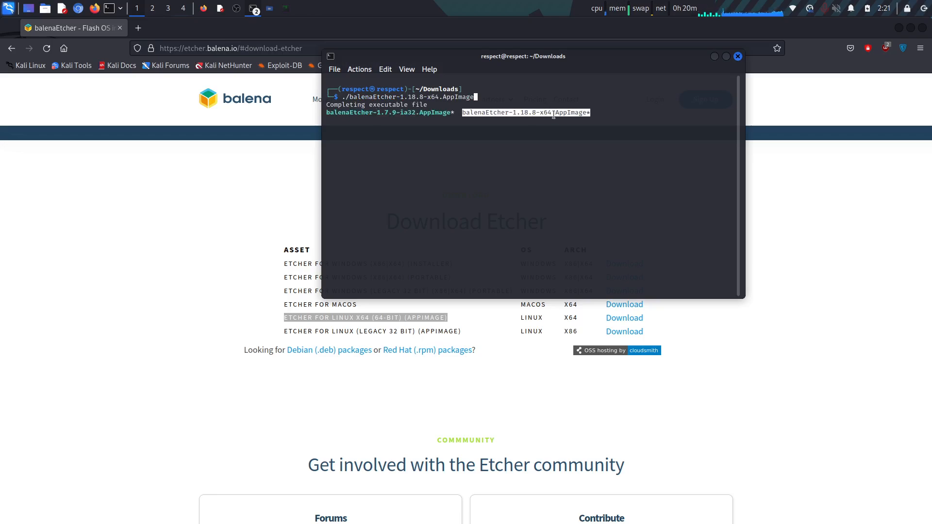
pyautogui.press('Return')
pyautogui.press('Return')
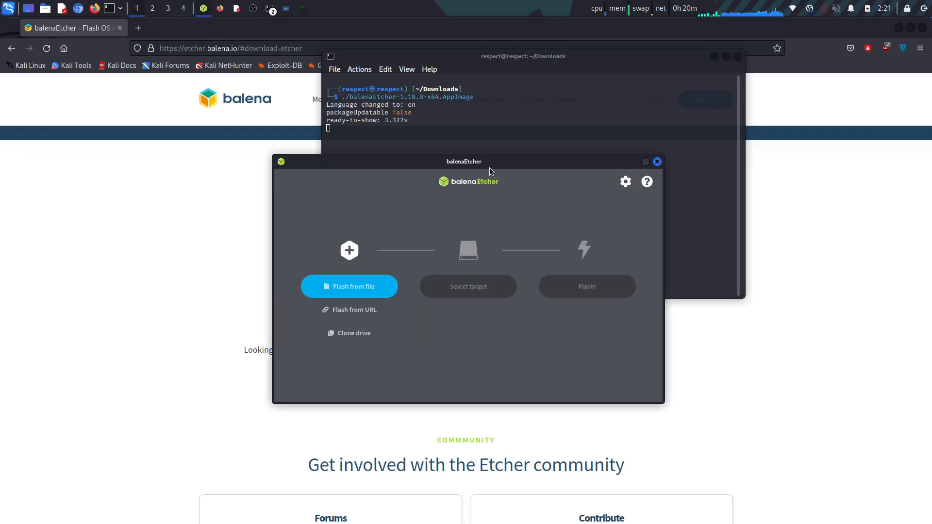
pyautogui.moveTo(488, 167)
pyautogui.mouseDown()
pyautogui.moveTo(470, 125)
pyautogui.moveTo(477, 166)
pyautogui.mouseUp()
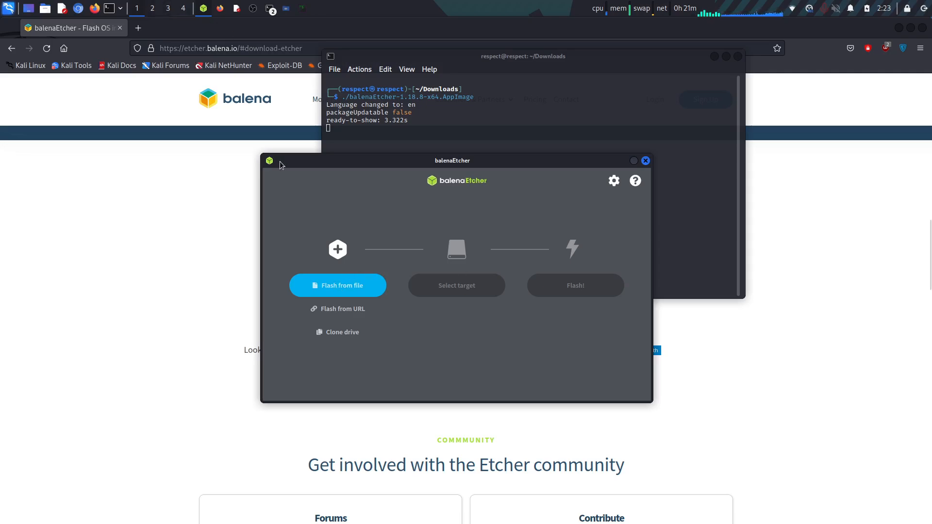
pyautogui.click(257, 6)
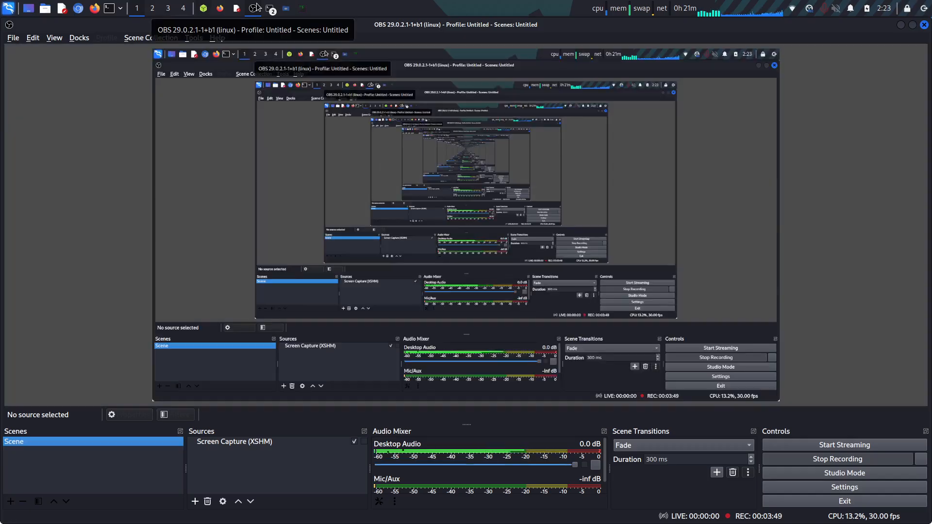
pyautogui.click(257, 7)
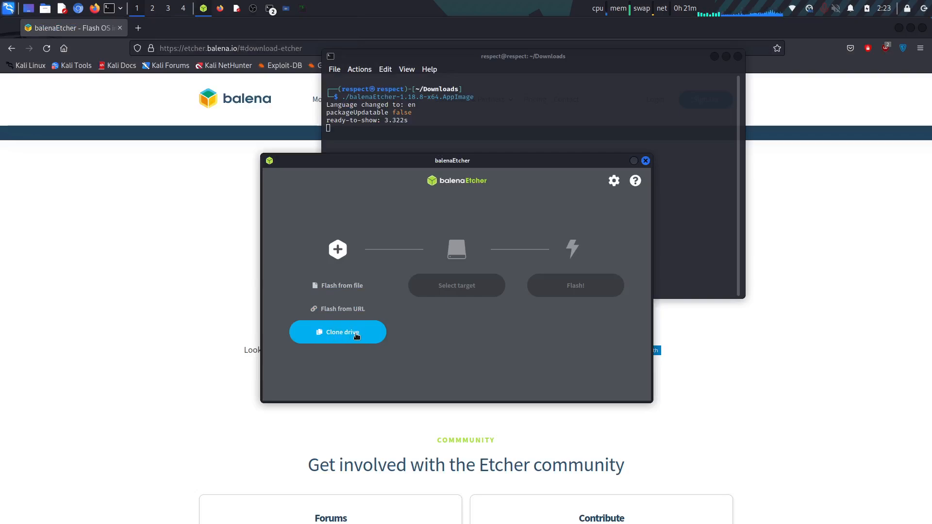
# - Load kali-linux-2023.1-live-everything-amd64.iso from the USB_DATA folder in Downloads as the image file to flash
pyautogui.click(328, 291)
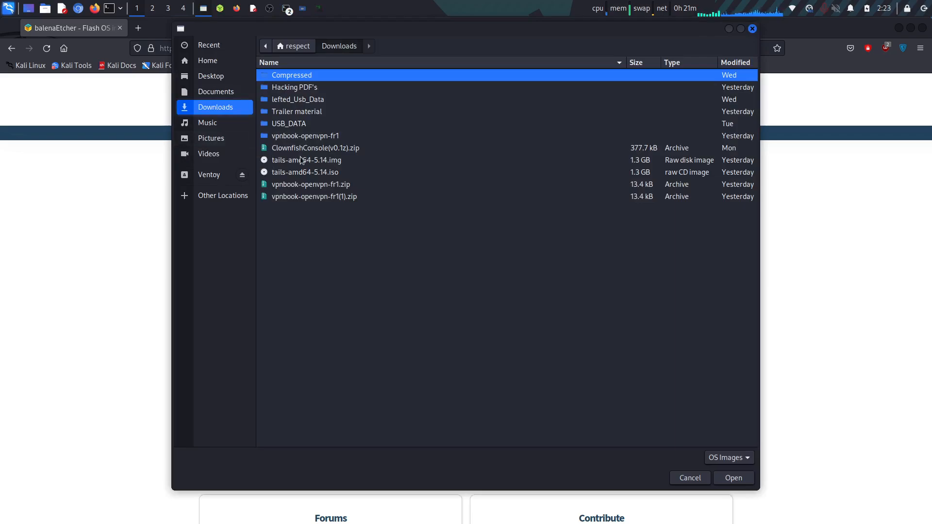
pyautogui.click(688, 478)
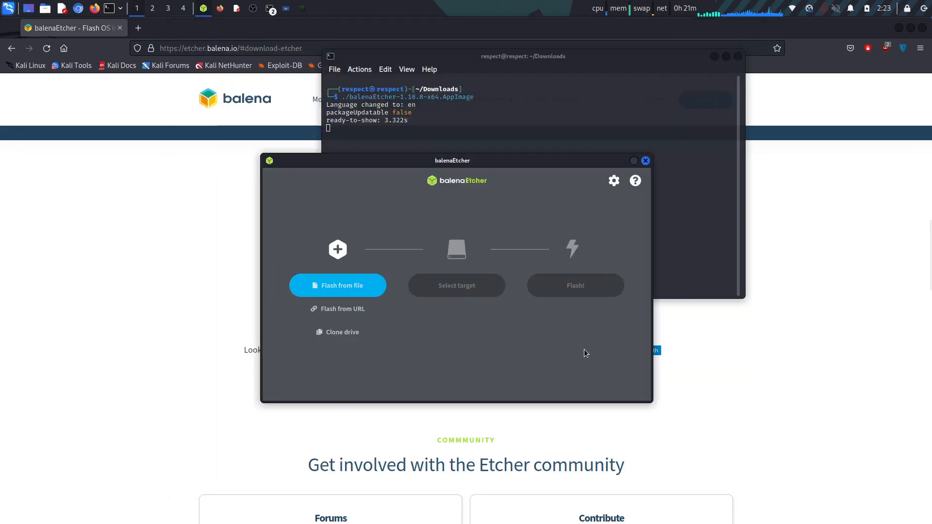
pyautogui.click(347, 285)
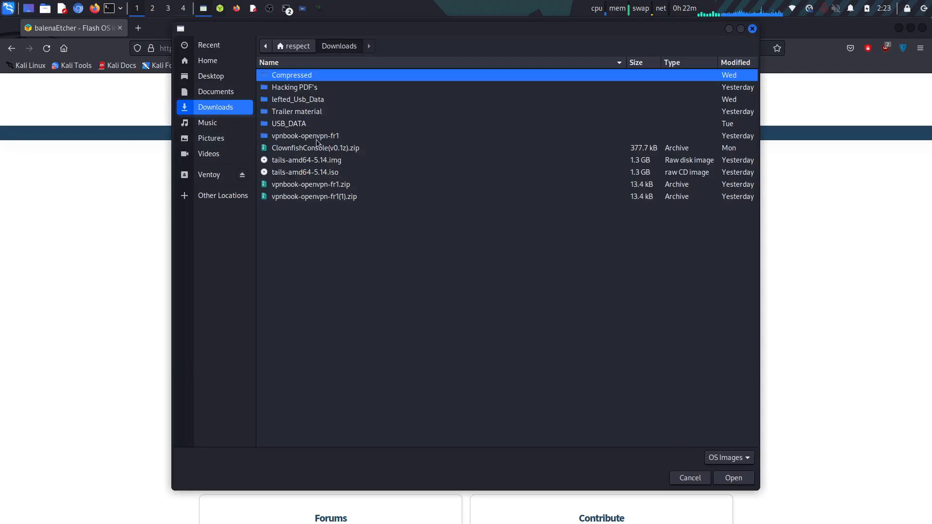
pyautogui.doubleClick(282, 127)
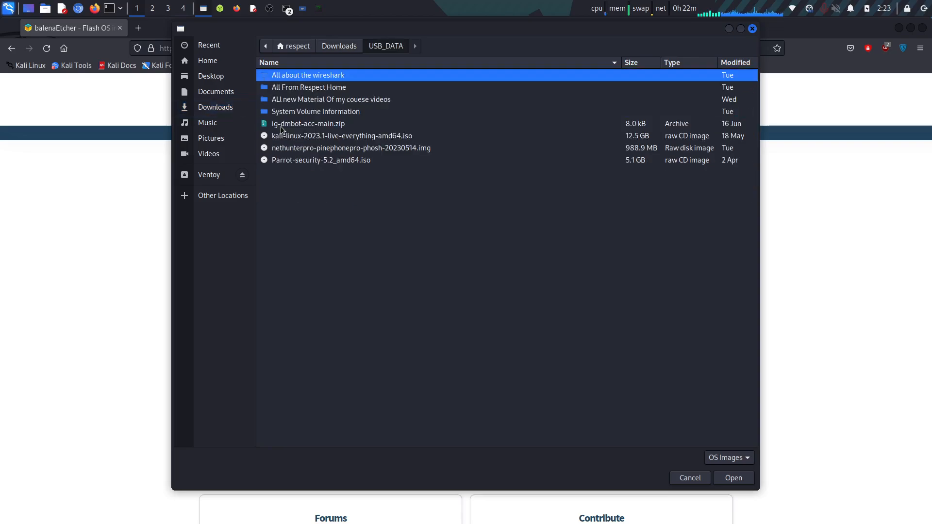
pyautogui.click(306, 139)
pyautogui.click(297, 161)
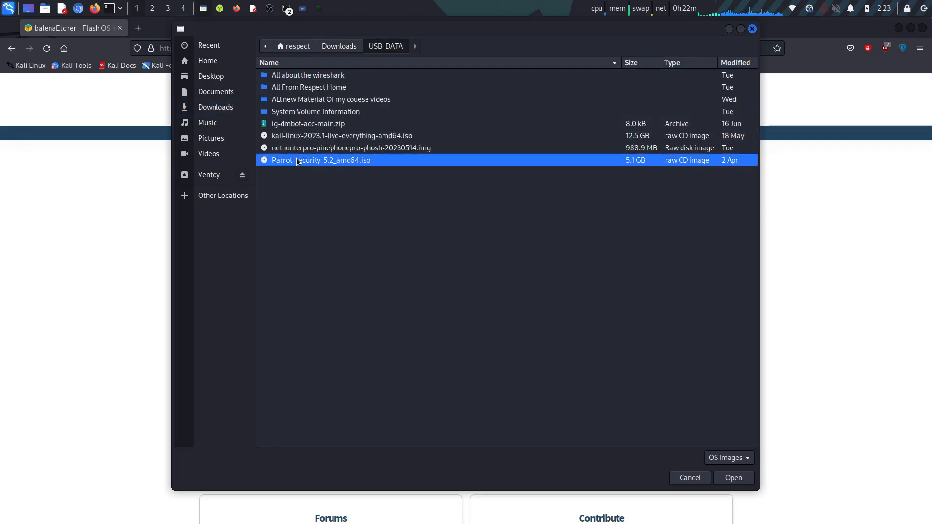
pyautogui.click(324, 150)
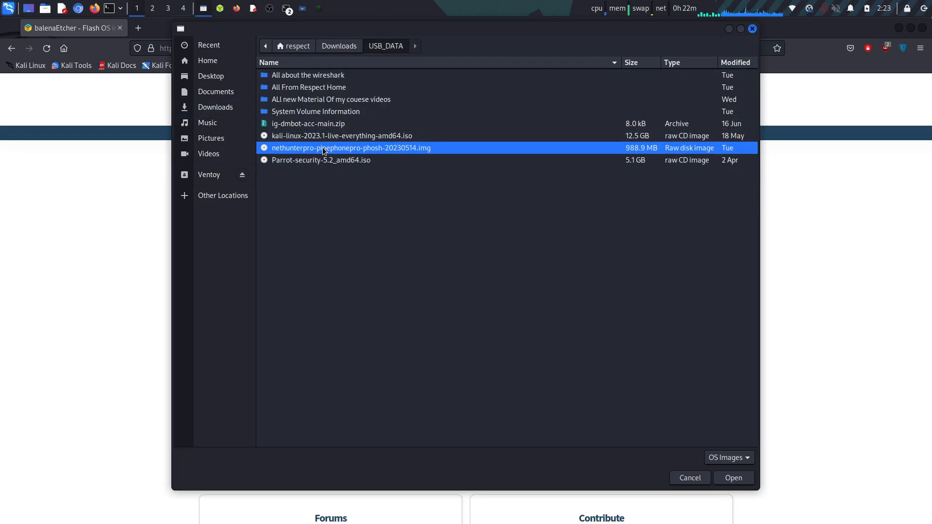
pyautogui.click(309, 163)
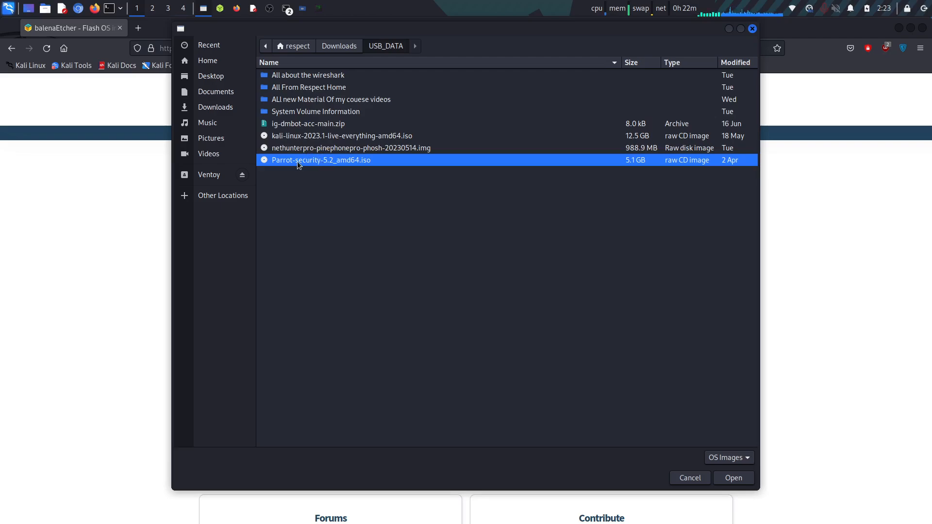
pyautogui.click(305, 136)
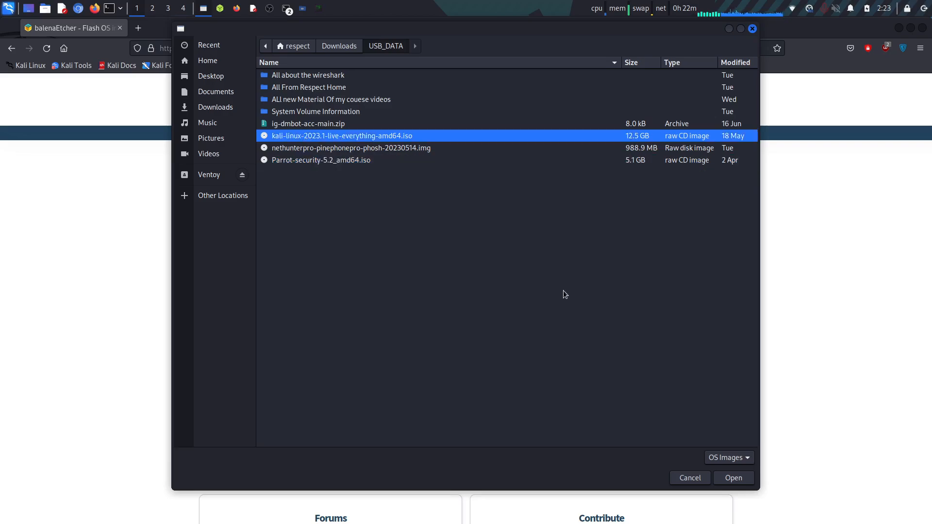
pyautogui.click(733, 478)
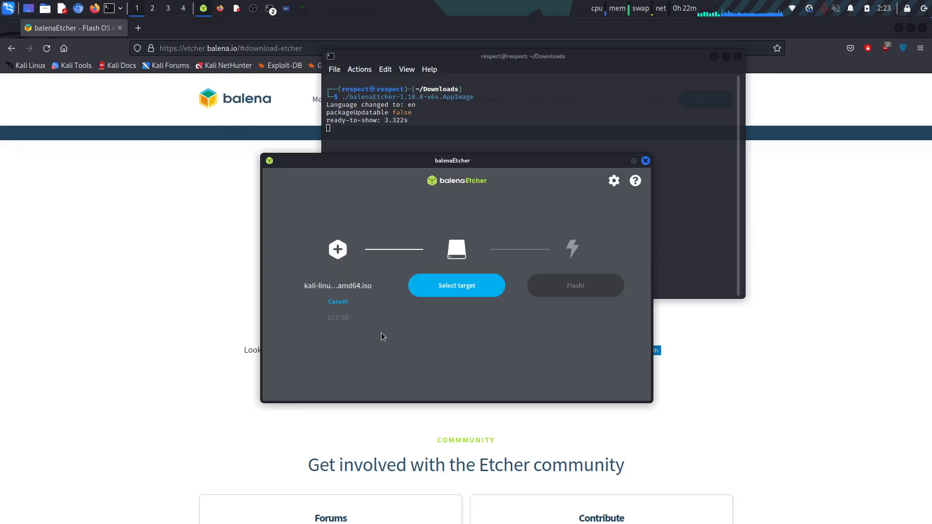
# - Set the 32.2 GB AI Mass Storage drive at /dev/sda as the flash target, also revealing the hidden drive in the list
pyautogui.click(458, 285)
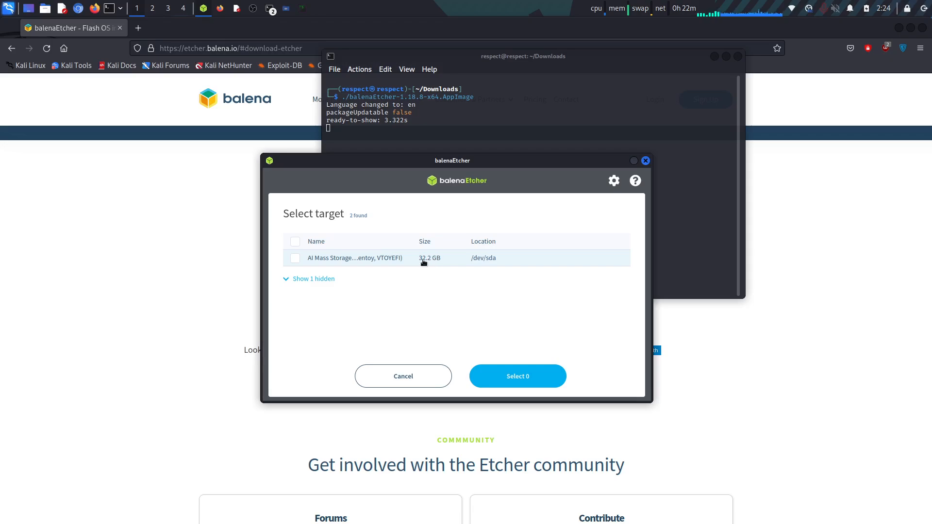
pyautogui.click(295, 258)
pyautogui.click(287, 279)
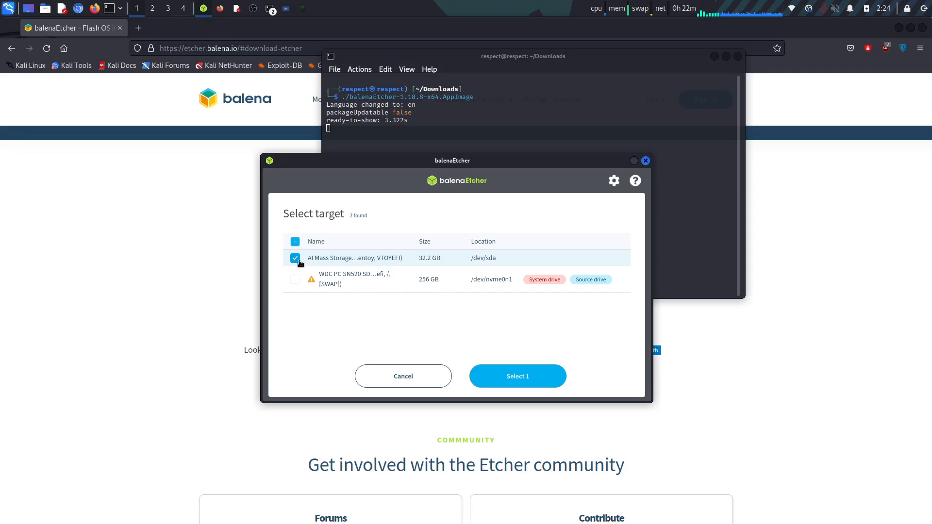
pyautogui.click(494, 376)
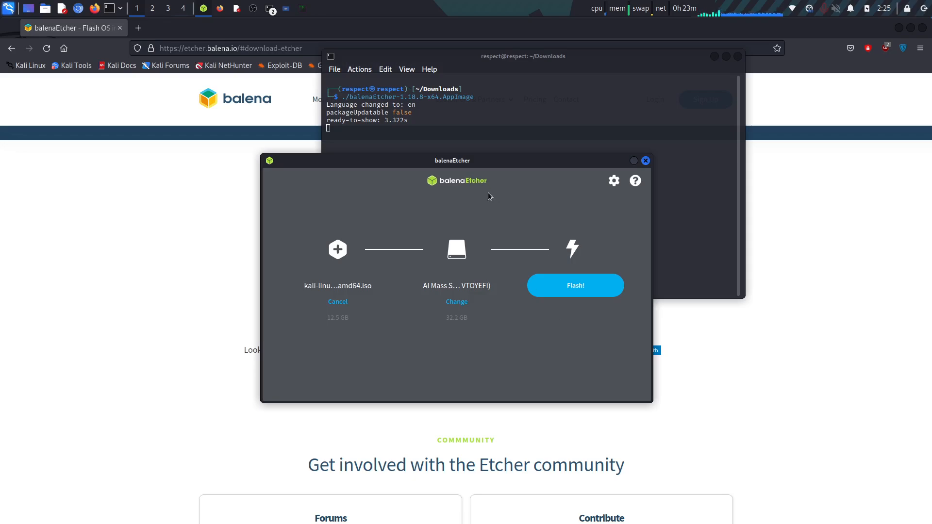
# - Remove the loaded Kali image and open the Flash from URL option, ready to enter an image URL
pyautogui.click(343, 302)
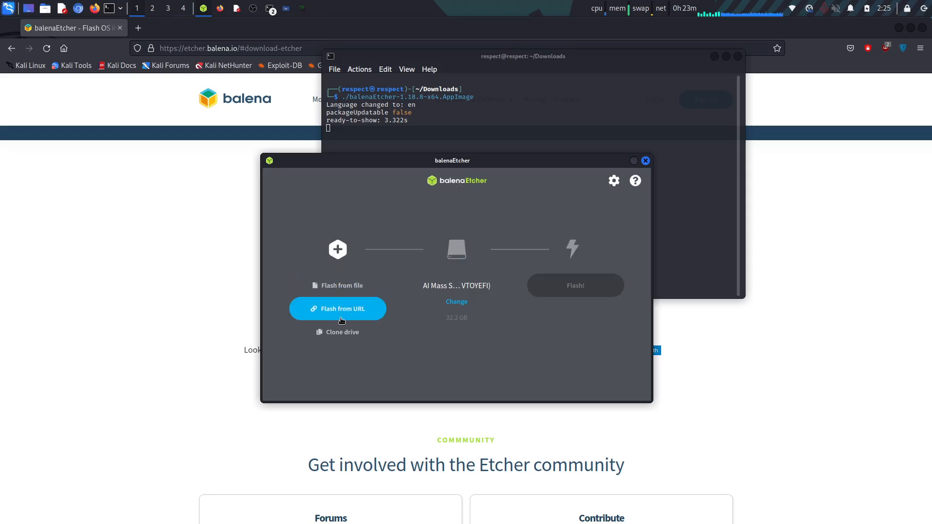
pyautogui.click(343, 311)
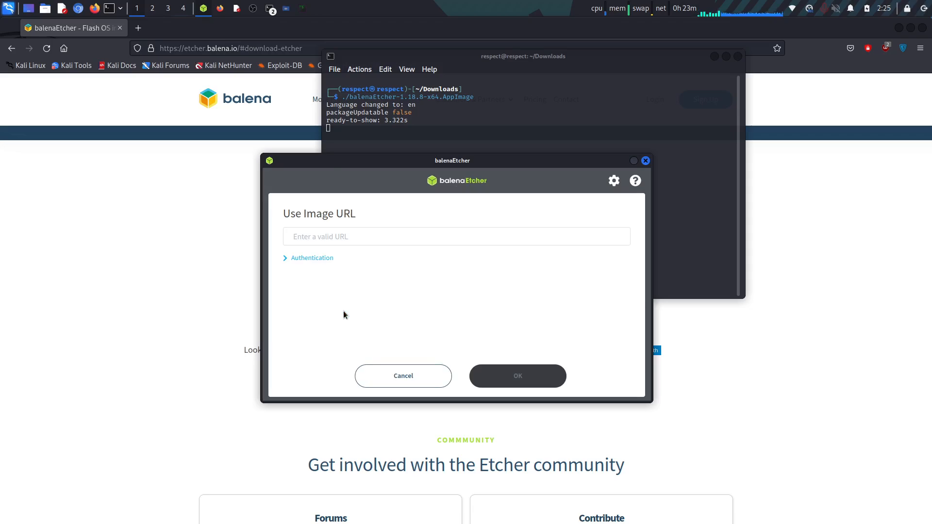
pyautogui.click(350, 241)
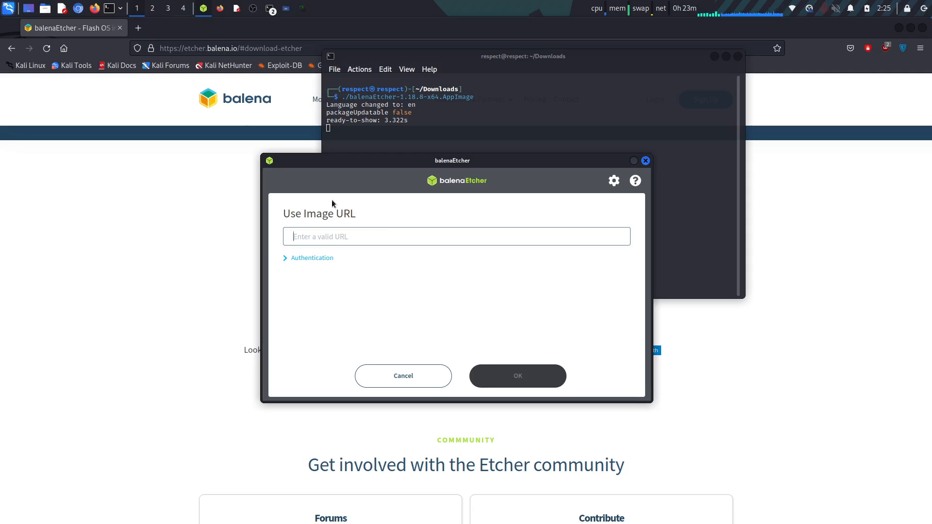
# - Switch to Firefox and search the web for "download kali" in a new tab
pyautogui.click(140, 28)
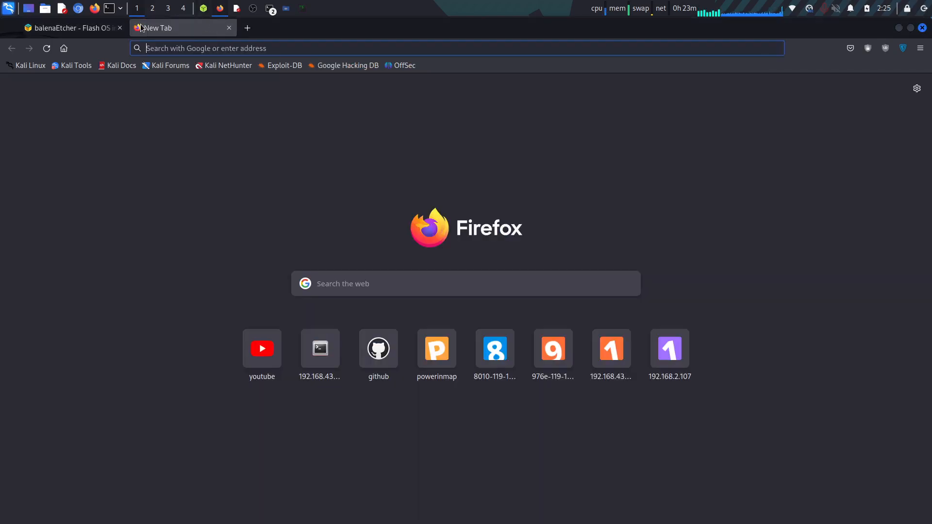
pyautogui.write('download kali')
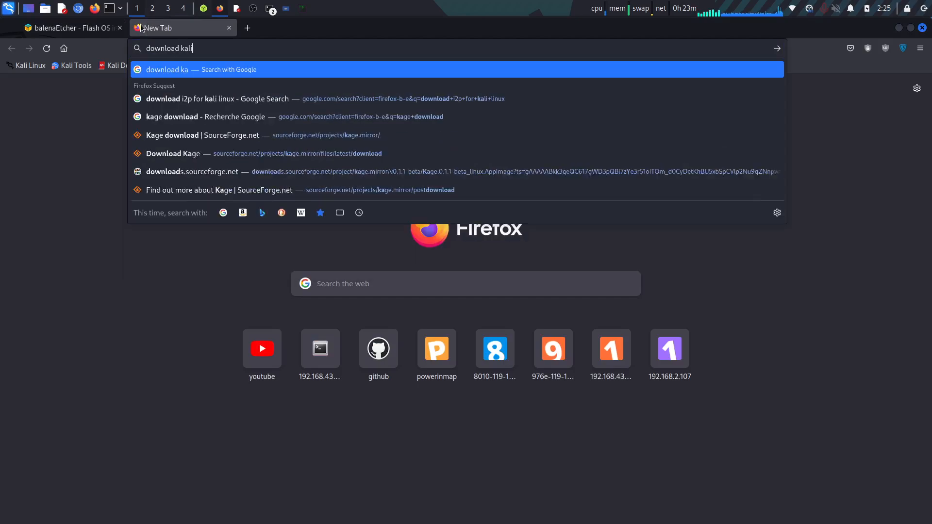
pyautogui.press('Return')
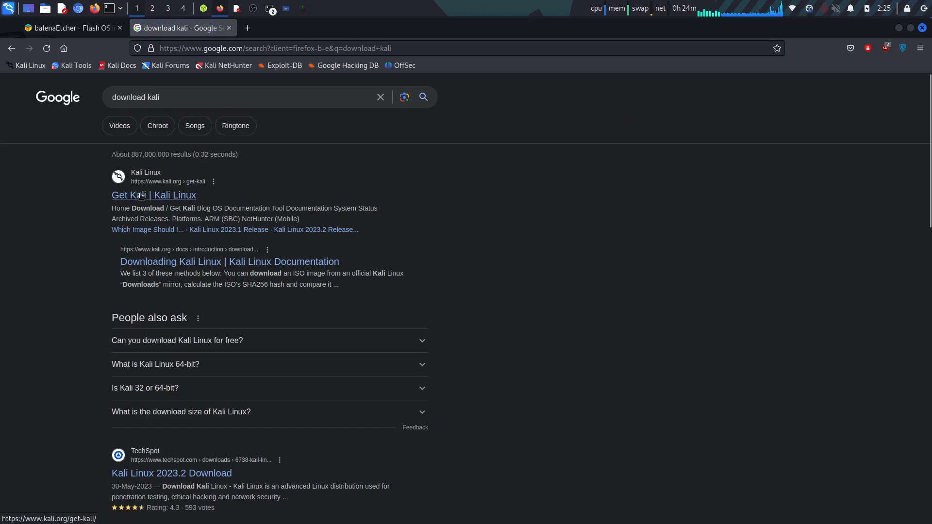
# - Open the Get Kali page's Live Boot section and copy the download link of the 64-bit Kali 2023.2 live image
pyautogui.click(141, 196)
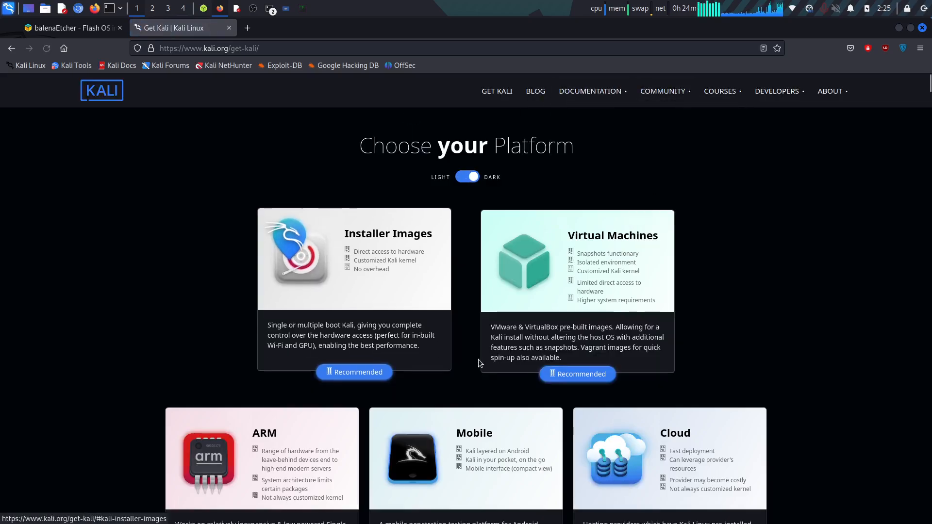
pyautogui.scroll(-5, 451, 383)
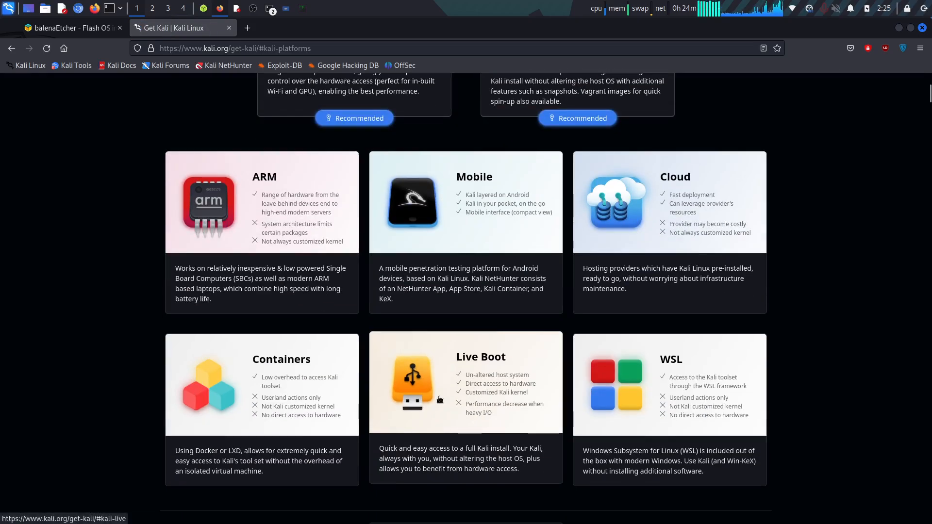
pyautogui.click(455, 361)
pyautogui.scroll(-4, 431, 365)
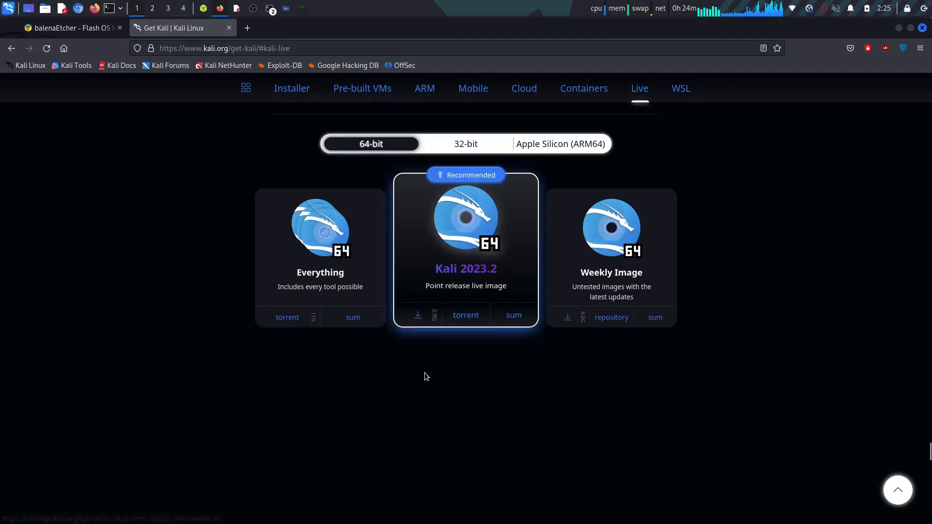
pyautogui.rightClick(420, 316)
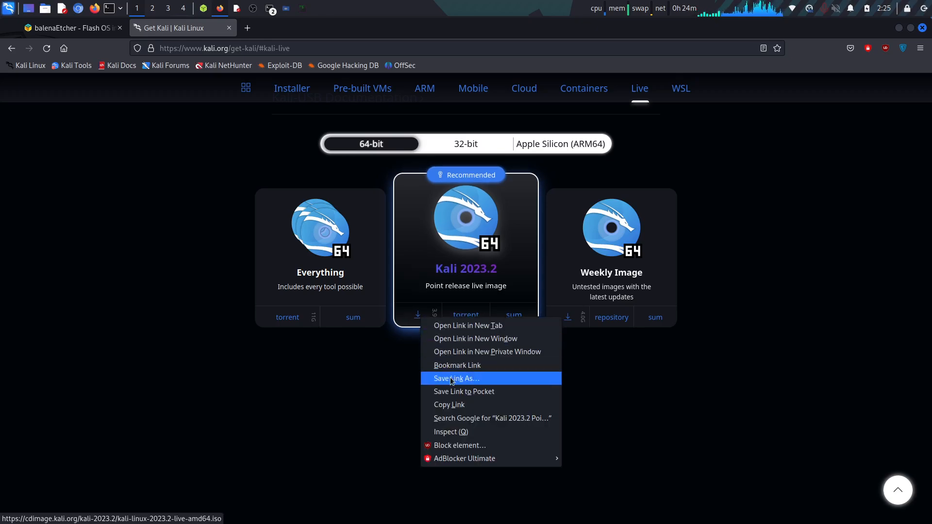
pyautogui.click(448, 402)
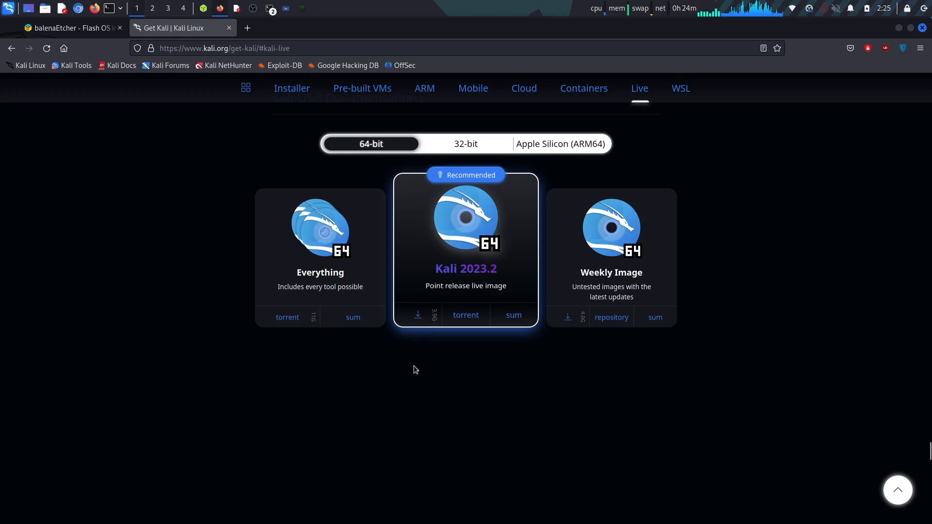
pyautogui.hotkey('alt', 'Tab')
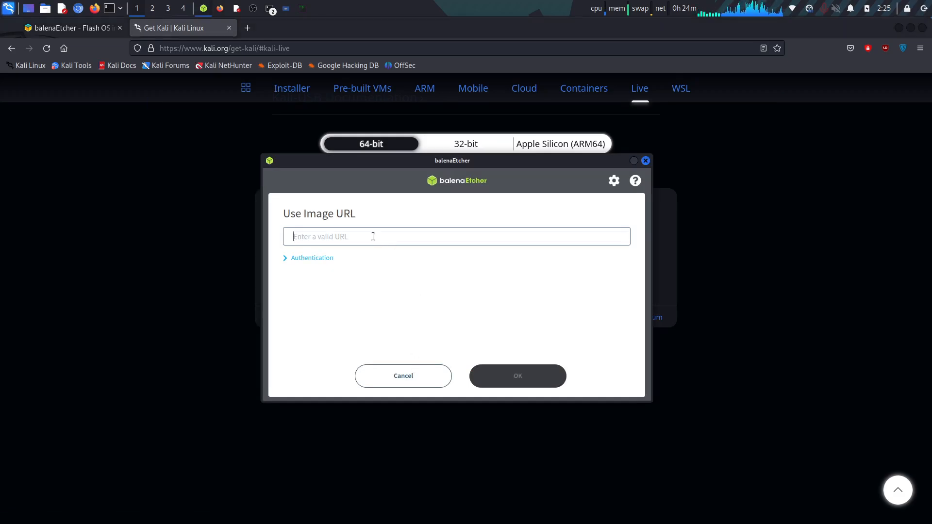
pyautogui.hotkey('ctrl', 'v')
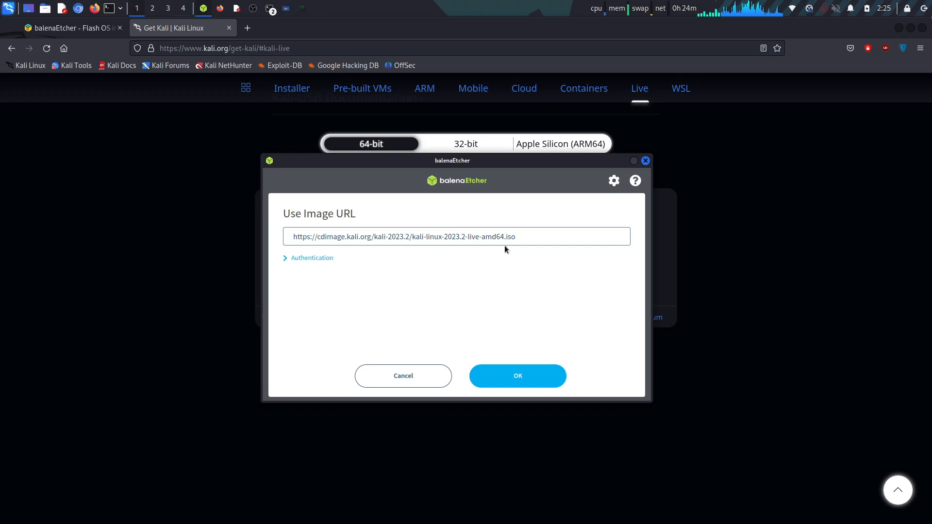
pyautogui.click(519, 370)
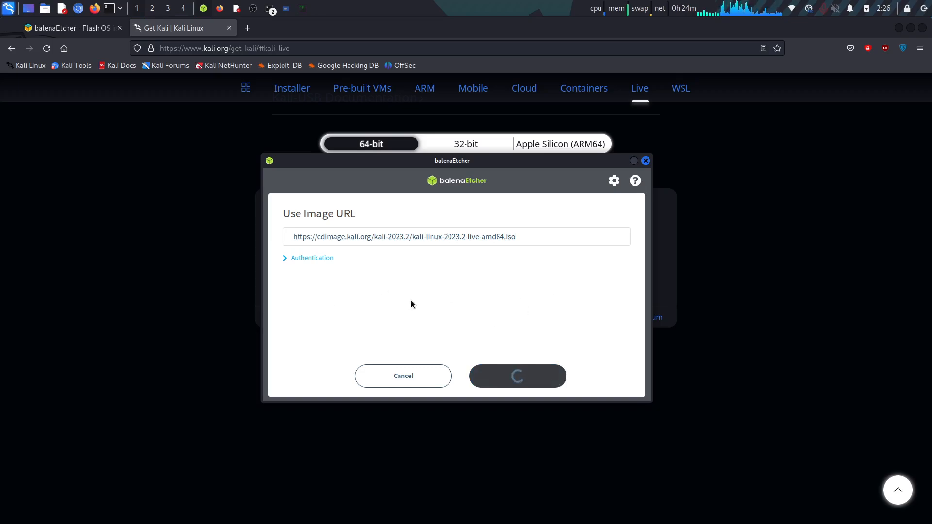
pyautogui.click(404, 374)
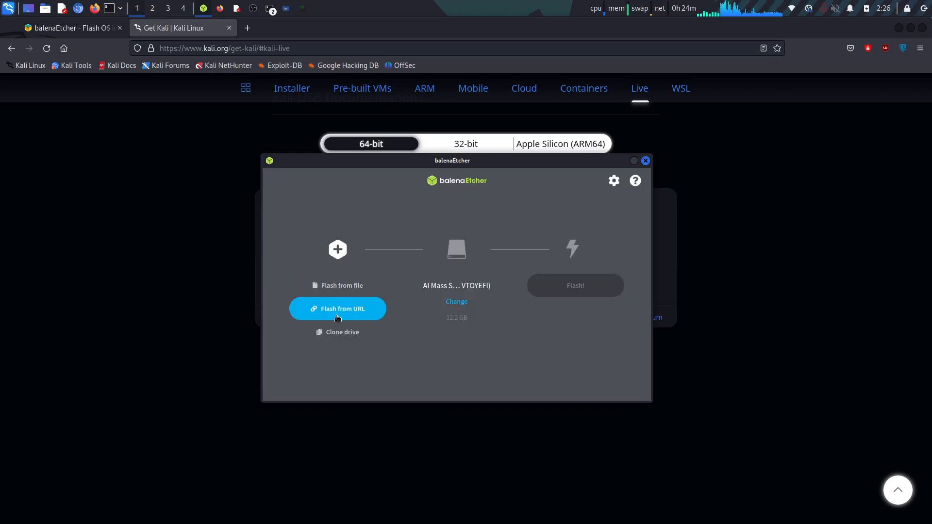
# - Set up cloning from the VendorCo ProductCode drive at /dev/sdb to the AI Mass Storage drive at /dev/sda, and clear the source
pyautogui.click(334, 334)
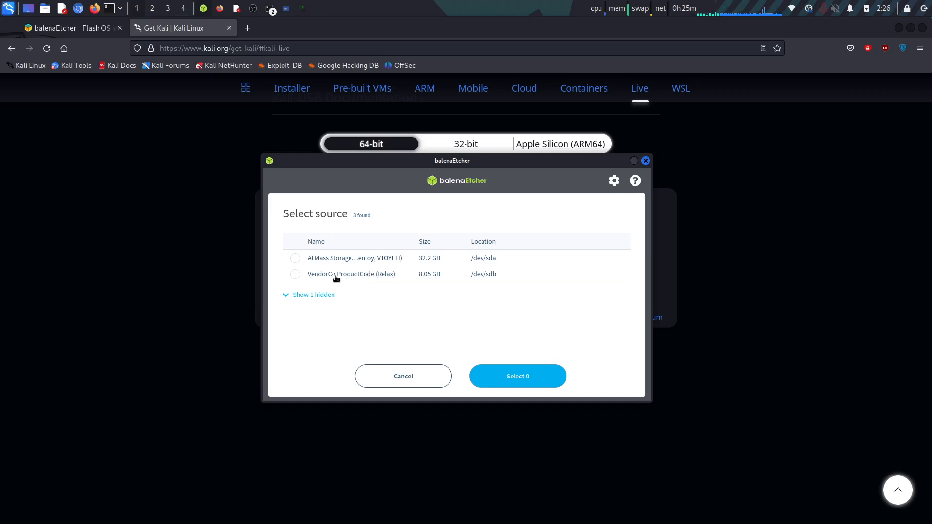
pyautogui.click(294, 276)
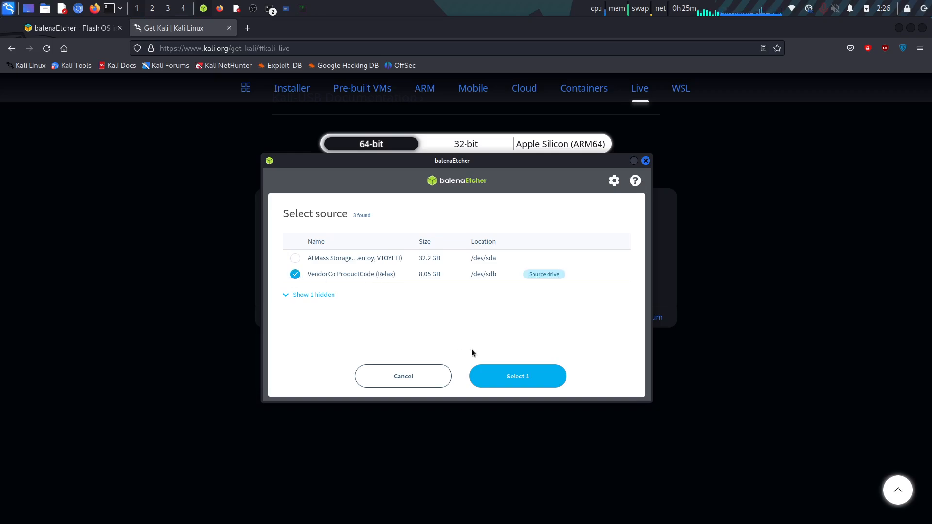
pyautogui.click(495, 377)
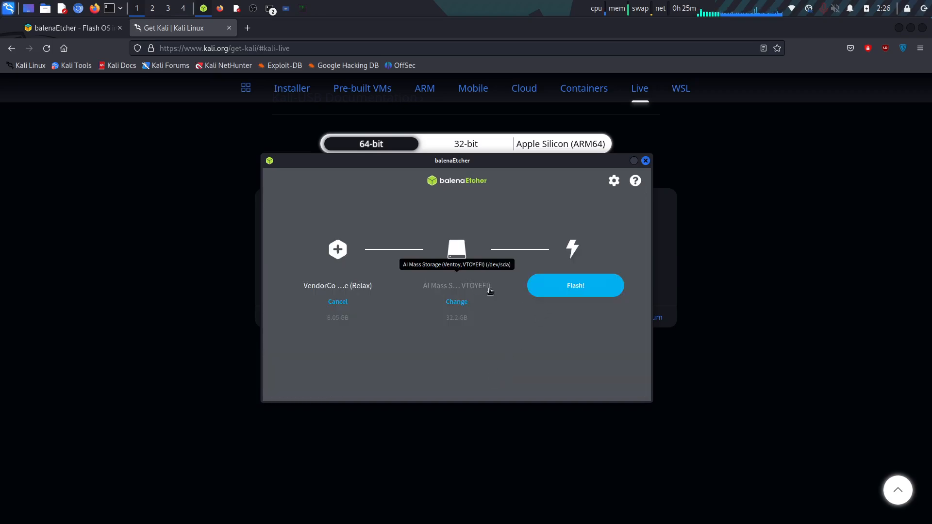
pyautogui.click(456, 301)
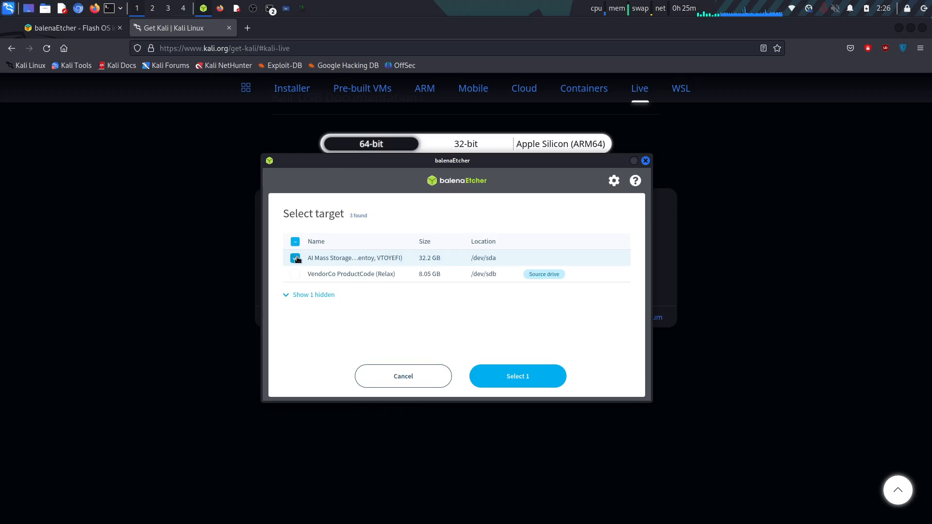
pyautogui.click(541, 374)
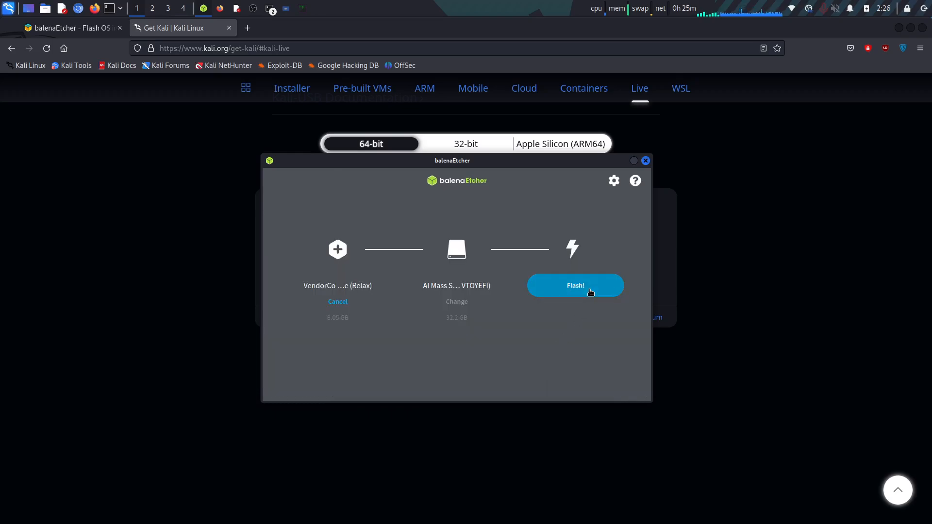
pyautogui.click(341, 302)
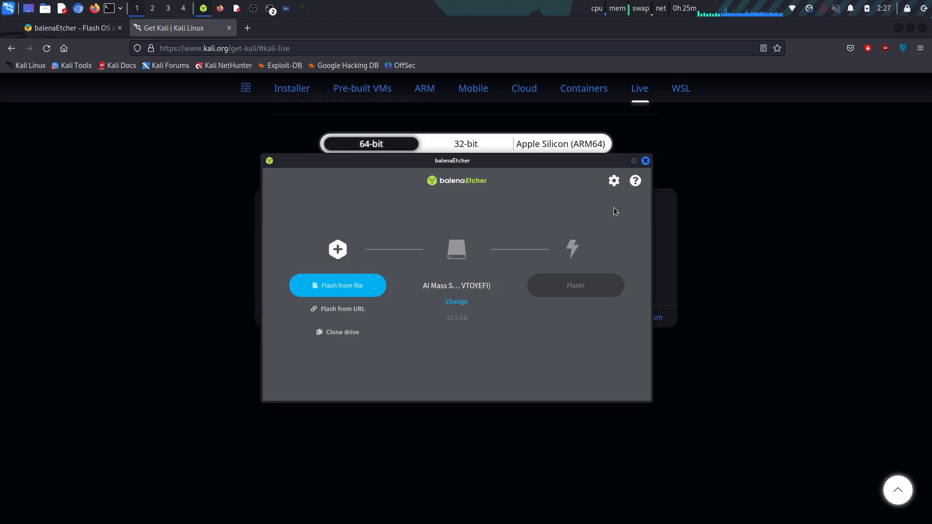
# - Review the balenaEtcher settings without changing them, and close the application
pyautogui.click(614, 181)
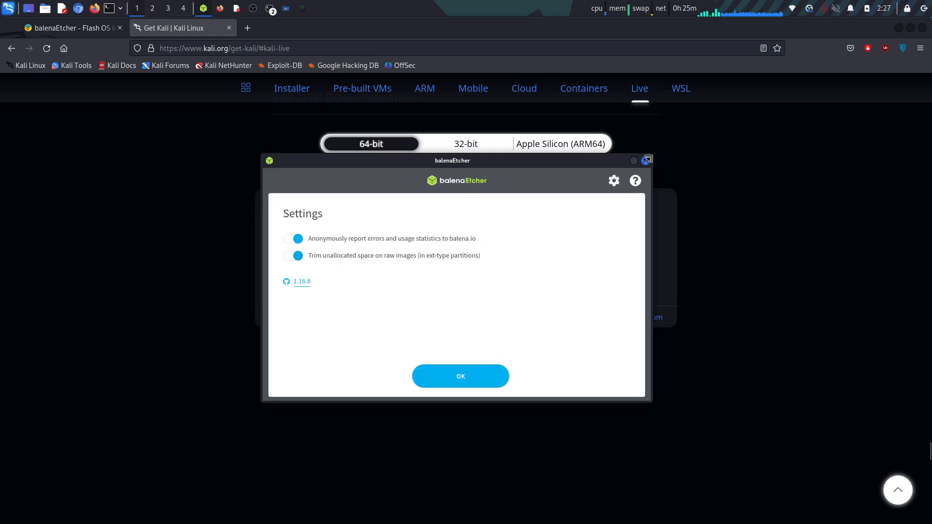
pyautogui.click(476, 377)
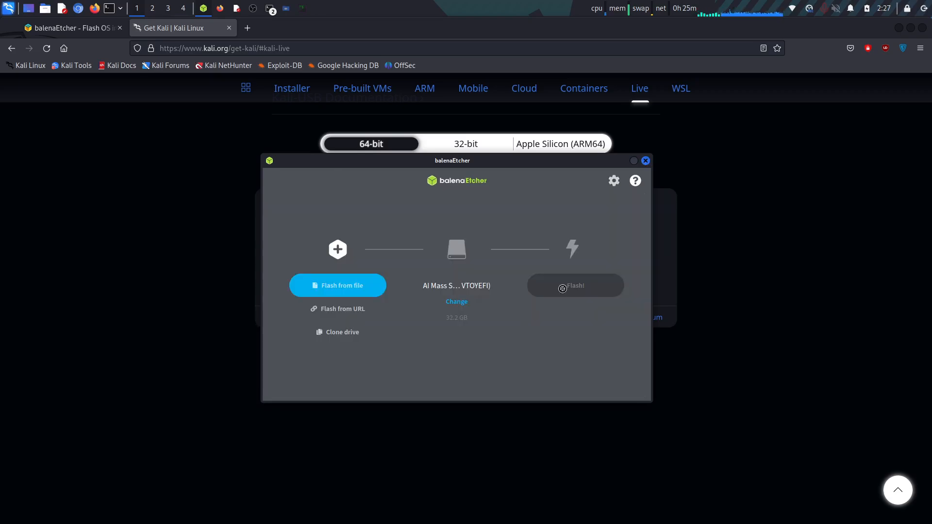
pyautogui.click(646, 161)
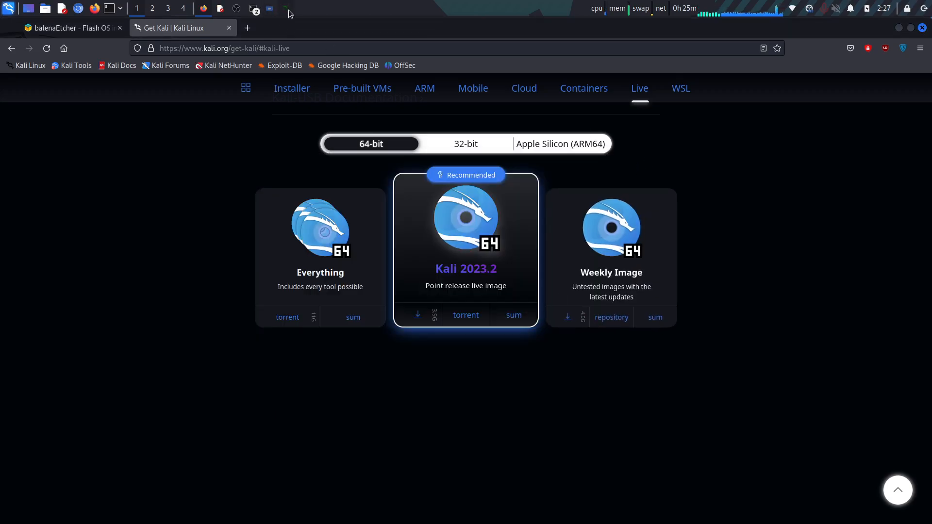
# - Run ./balenaEtcher-1.18.8-x64.AppImage again in the ~/Downloads terminal, and close the application window
pyautogui.click(252, 13)
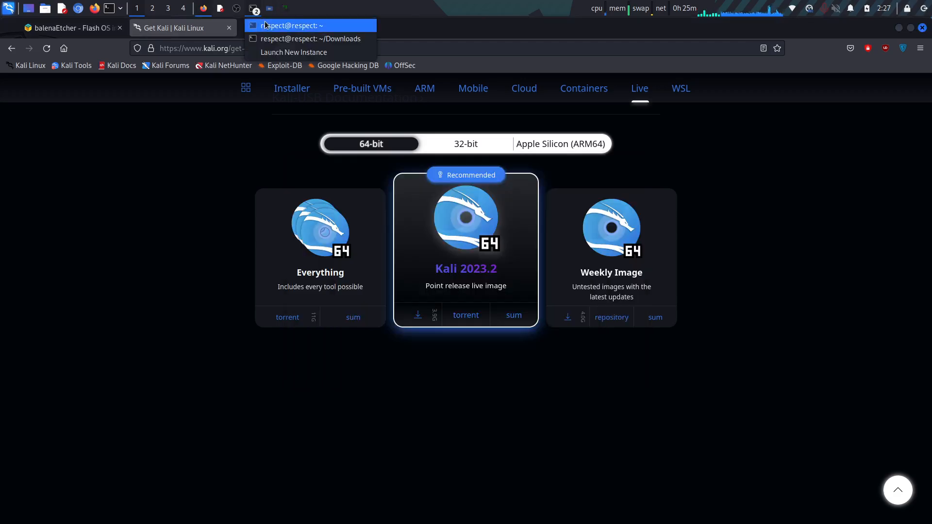
pyautogui.click(267, 38)
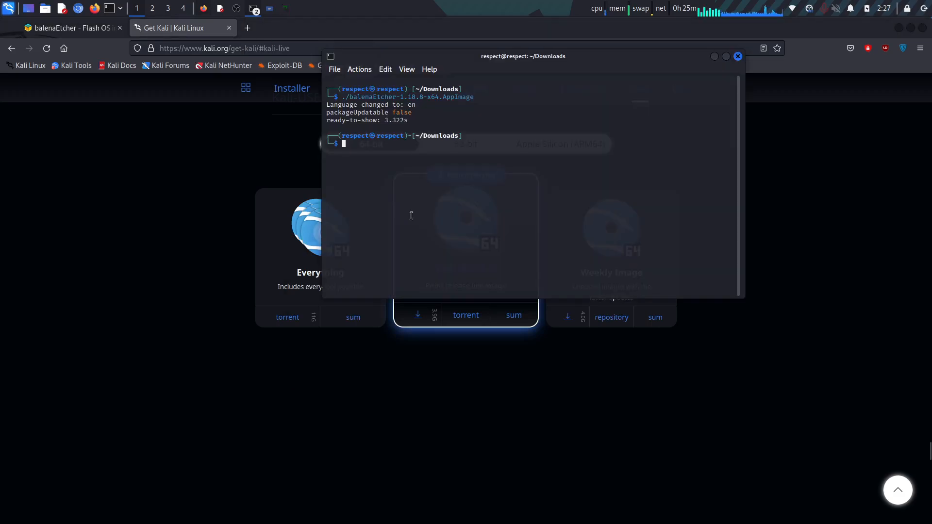
pyautogui.press('Up')
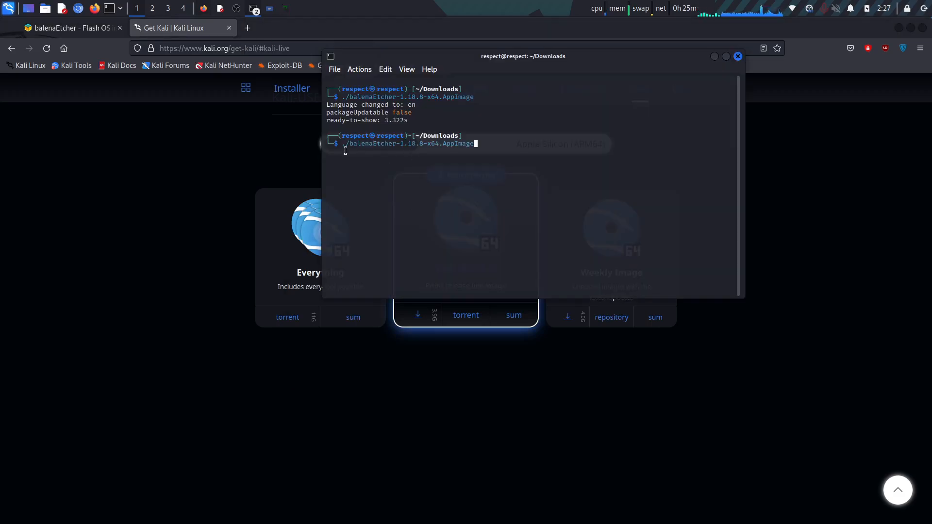
pyautogui.press('Return')
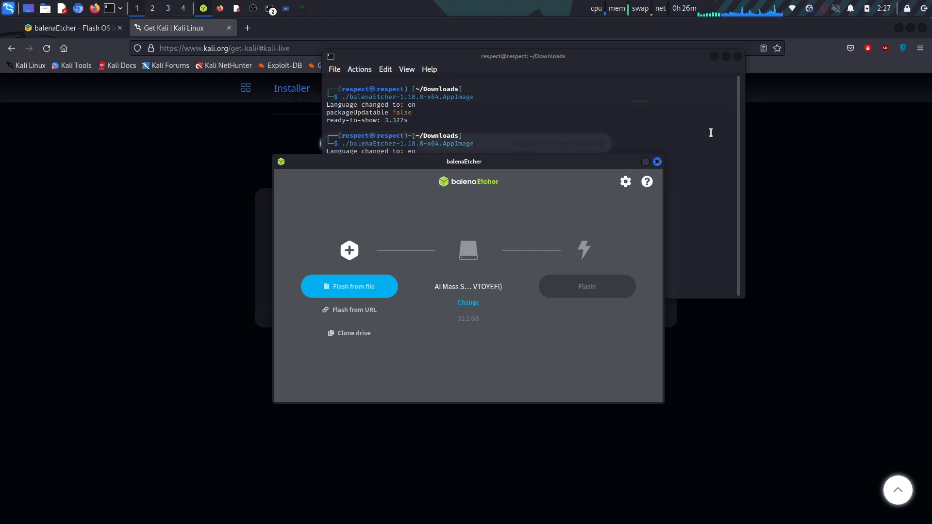
pyautogui.click(657, 162)
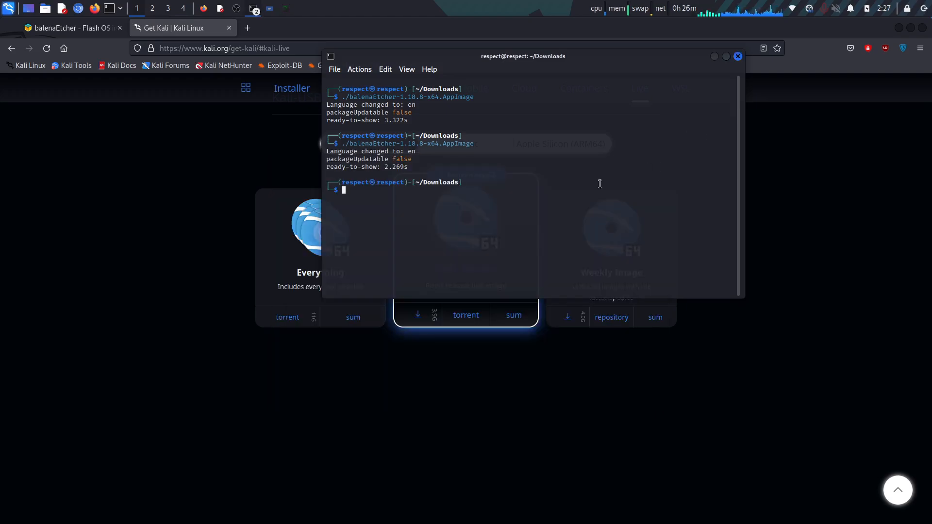
# - Start a root shell in the Downloads folder with sudo su, entering the account password
pyautogui.write('sudo su')
pyautogui.press('Return')
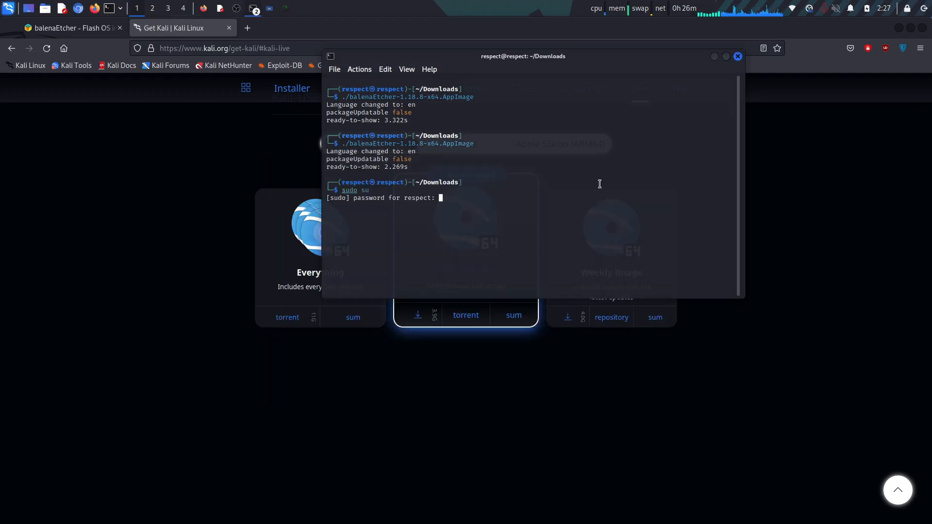
pyautogui.press('Return')
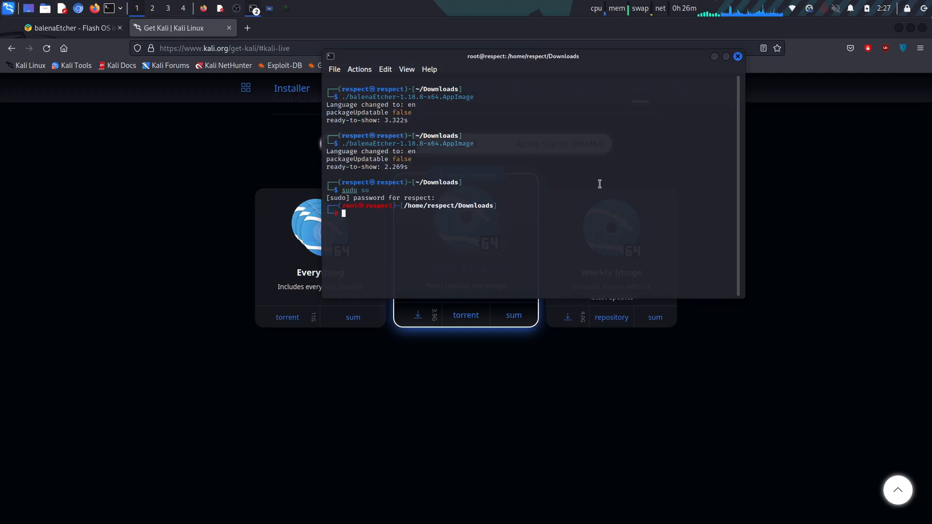
# - Try to launch ./balenaEtcher-1.18.8-x64.AppImage from the root shell
pyautogui.write('./balenaEtcher-1.')
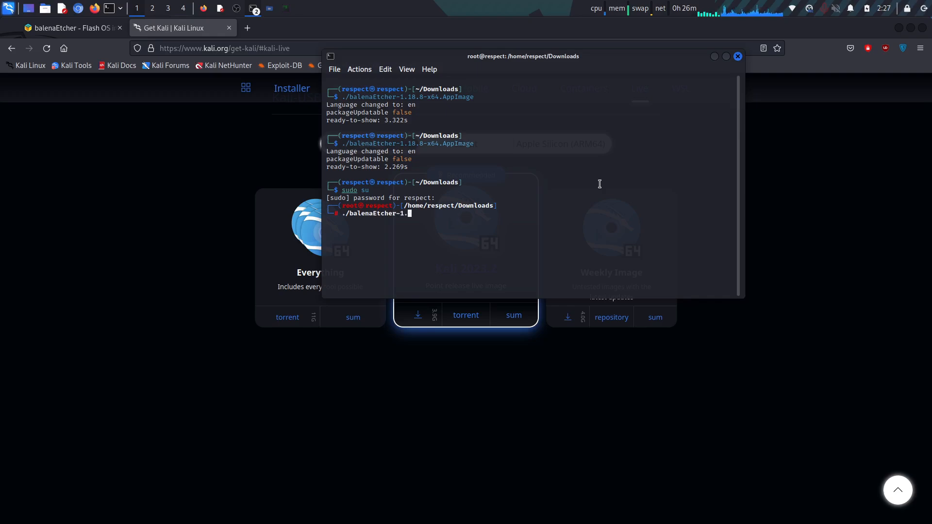
pyautogui.press('Tab')
pyautogui.press('Tab')
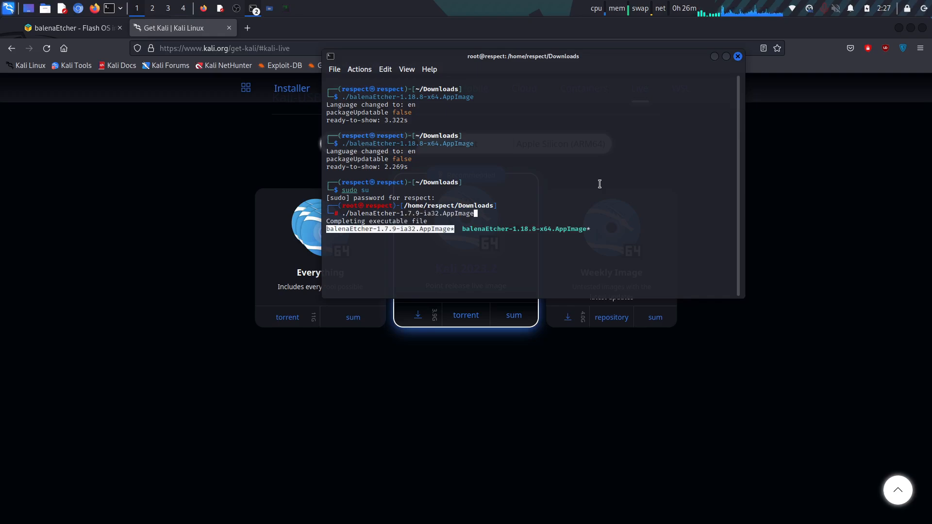
pyautogui.press('Tab')
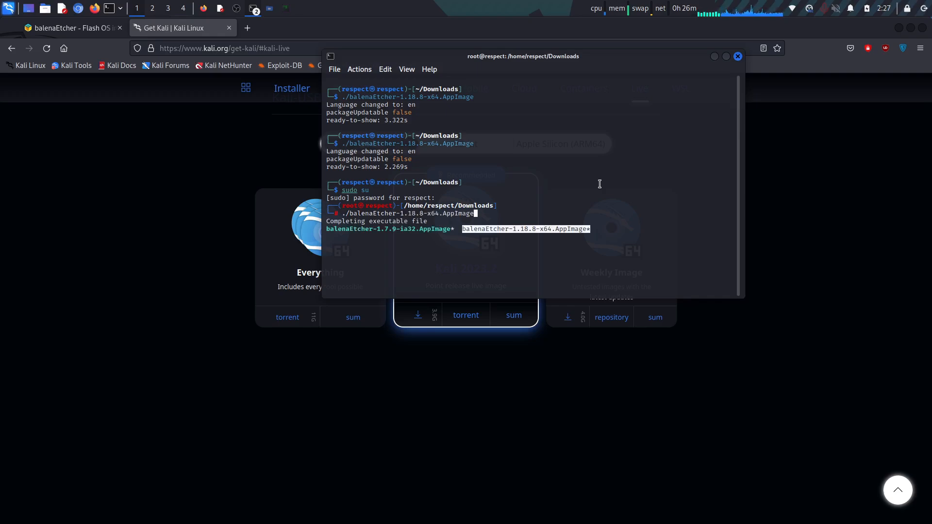
pyautogui.press('Return')
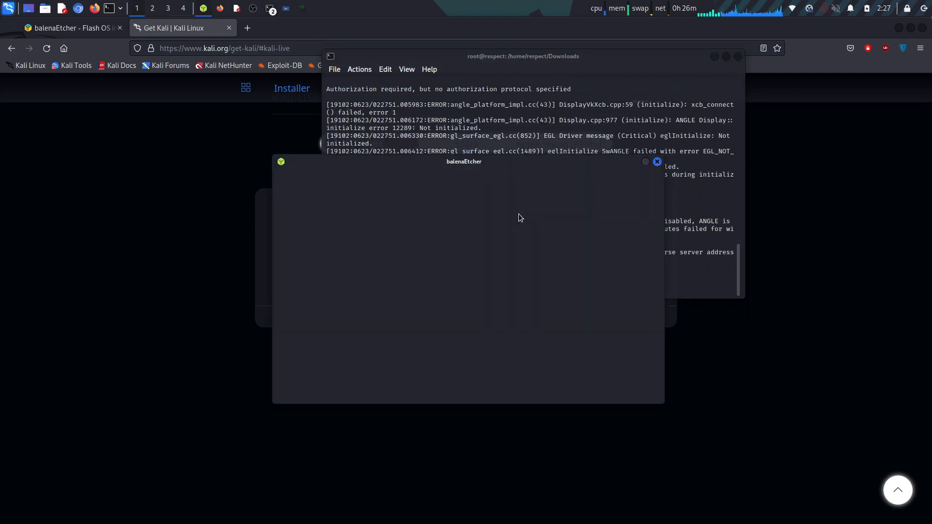
# - Move the blank balenaEtcher window aside to check the terminal output, and interrupt the running process
pyautogui.moveTo(481, 161); pyautogui.dragTo(360, 178)
pyautogui.click(621, 219)
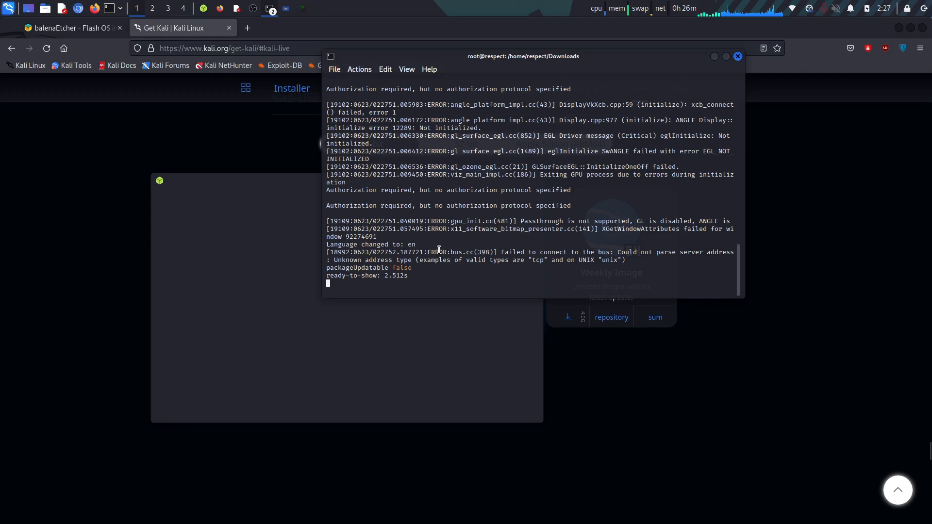
pyautogui.click(211, 272)
pyautogui.click(536, 181)
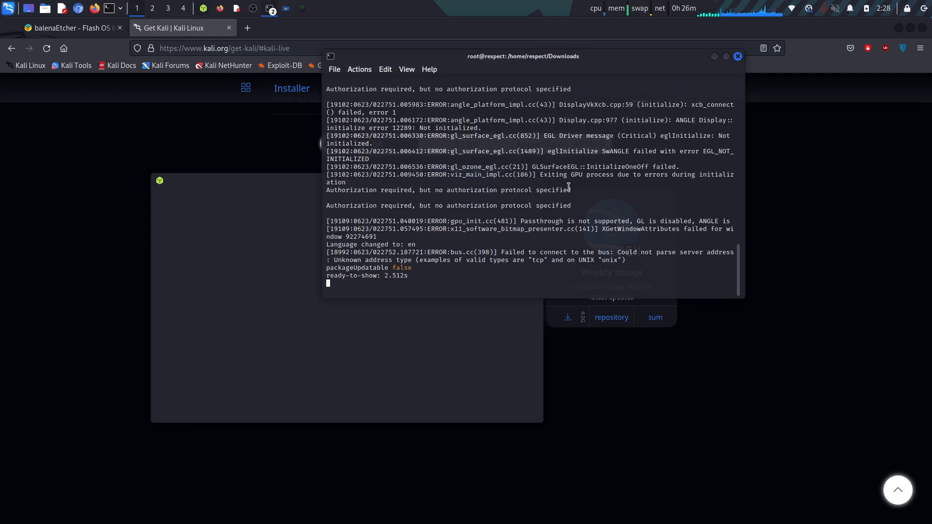
pyautogui.hotkey('ctrl', 'c')
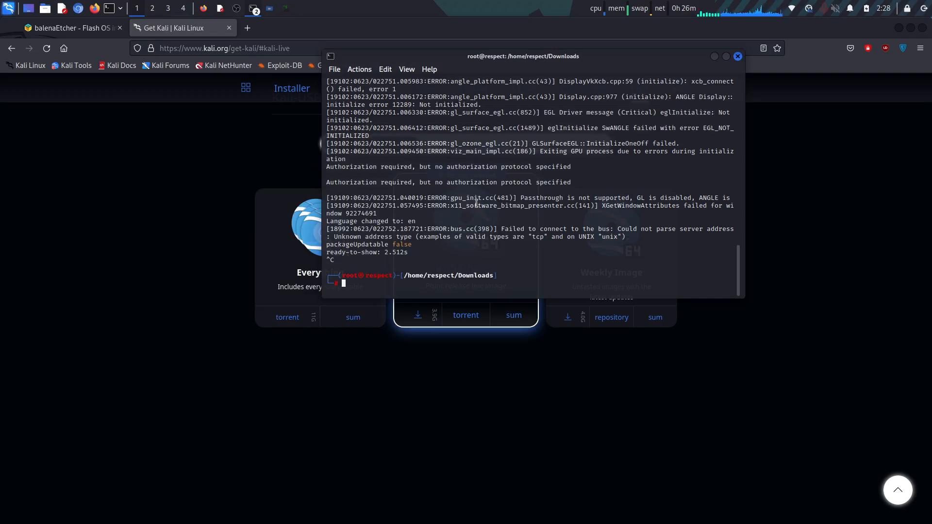
# - Leave the root shell, relaunch ./balenaEtcher-1.18.8-x64.AppImage as the regular user, and close its window
pyautogui.press('Up')
pyautogui.hotkey('ctrl', 'u')
pyautogui.hotkey('ctrl', 'd')
pyautogui.write('sudo su')
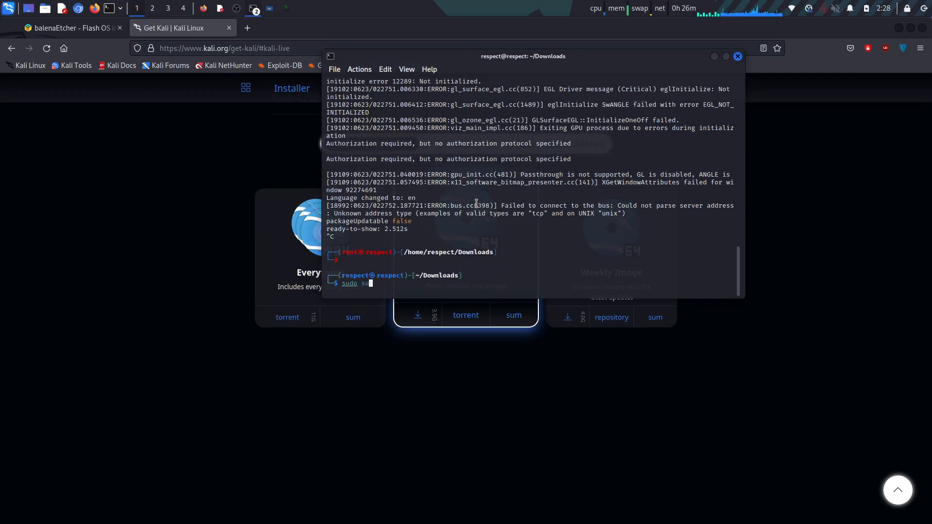
pyautogui.press('Up')
pyautogui.press('Return')
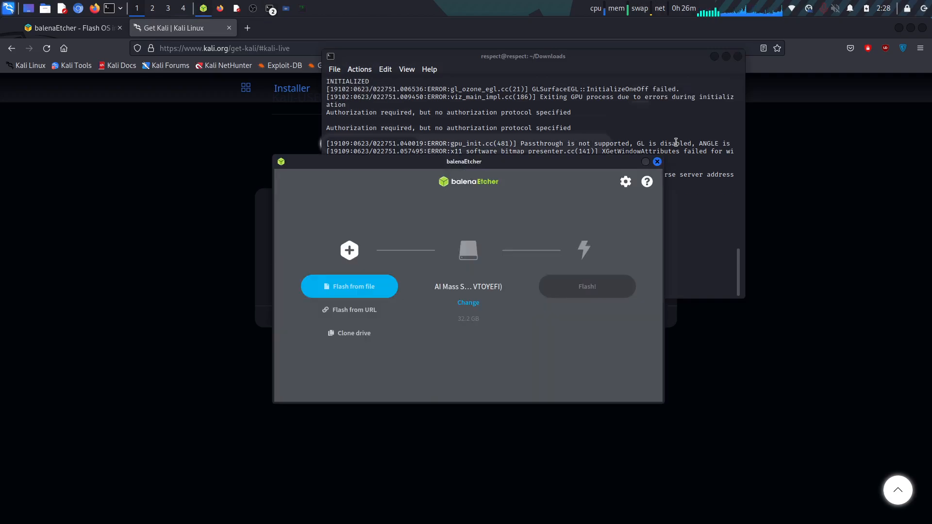
pyautogui.click(657, 162)
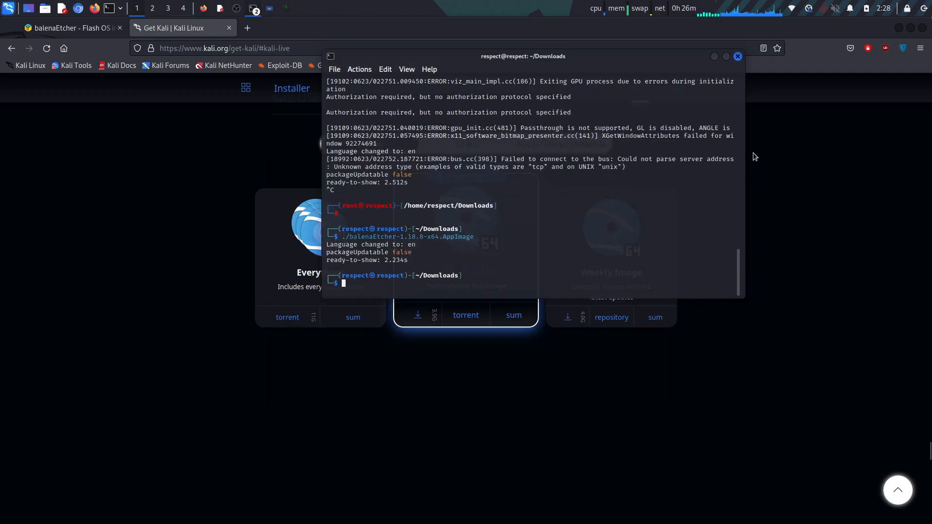
# - Clear the terminal output and close the Firefox window
pyautogui.write('clear')
pyautogui.press('Return')
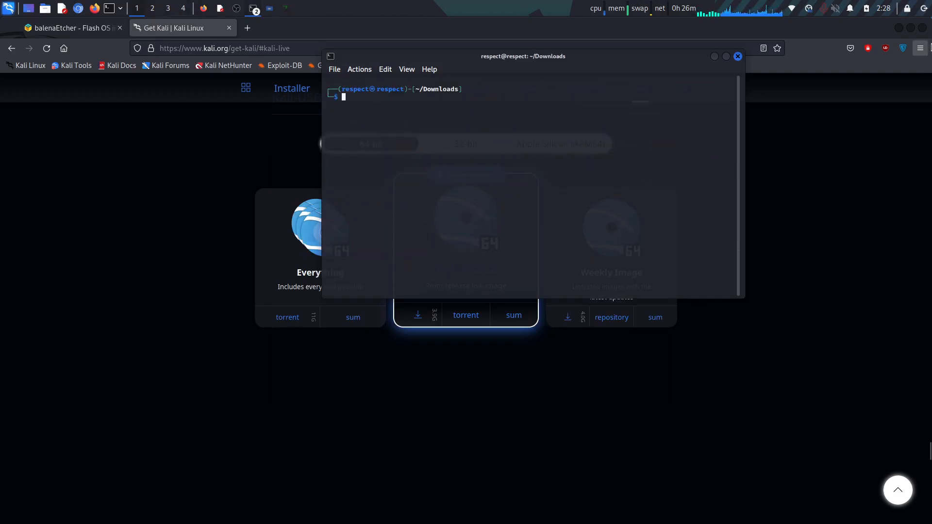
pyautogui.click(921, 27)
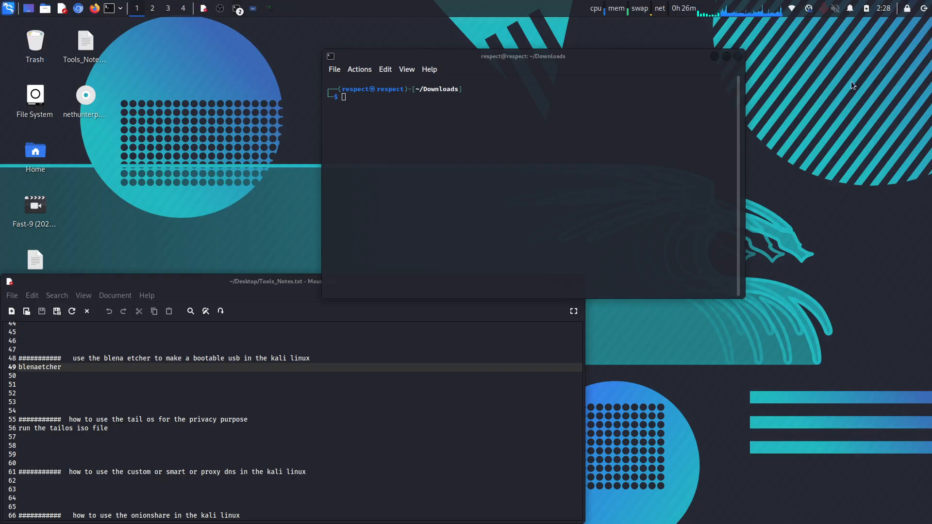